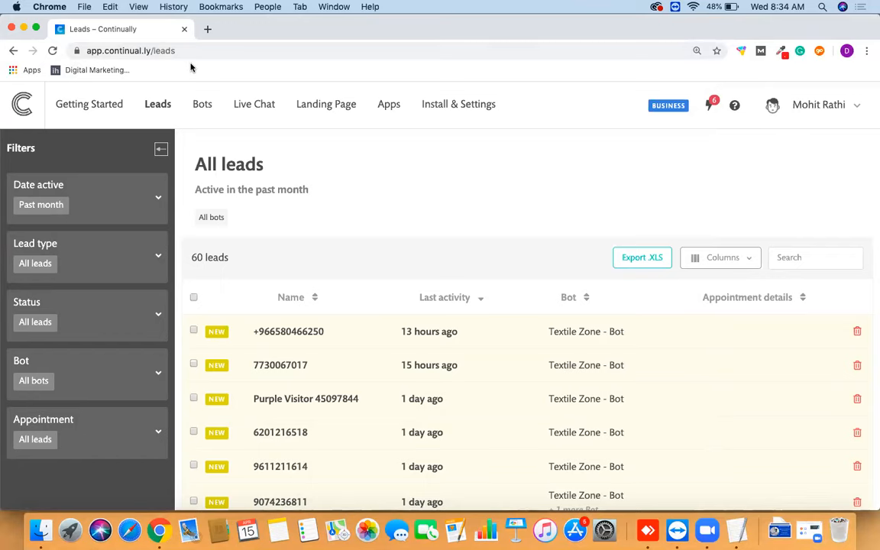
Open the list of bots and switch to the Marketing Automation notes in TextEdit.
click(203, 106)
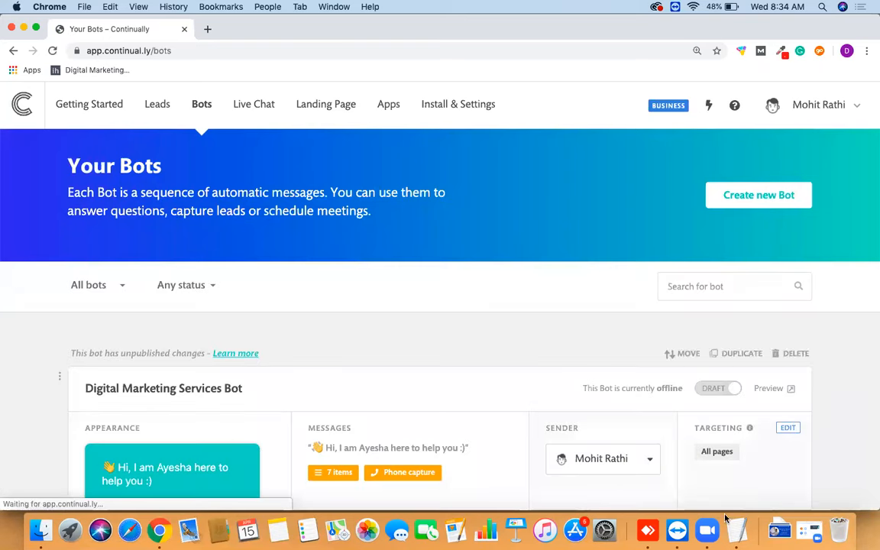
key(super+Tab)
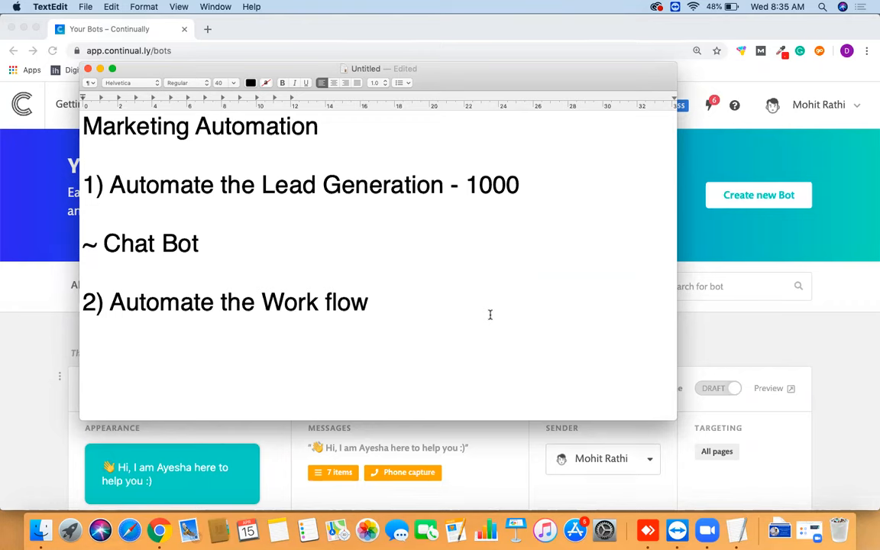
Switch back to Chrome and load textilezone.in in a new browser tab.
click(207, 29)
click(207, 29)
text(te)
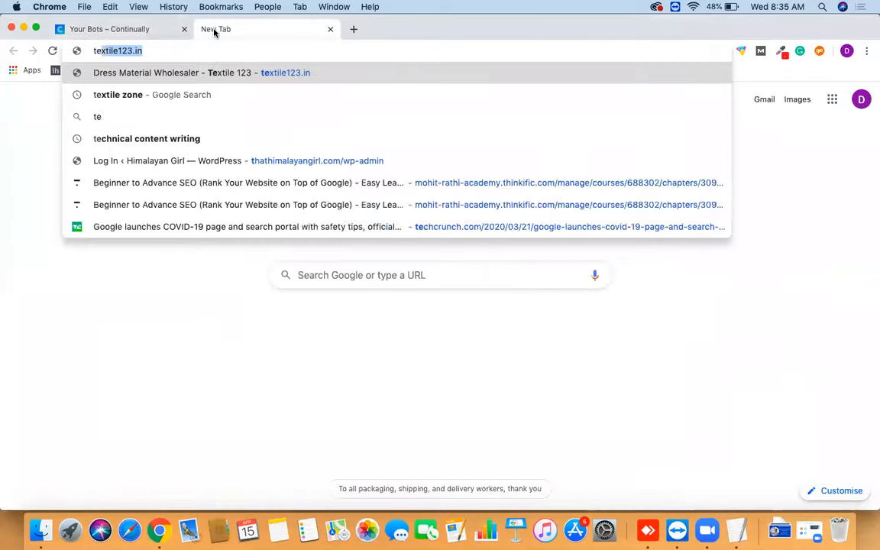
text(xtilezon)
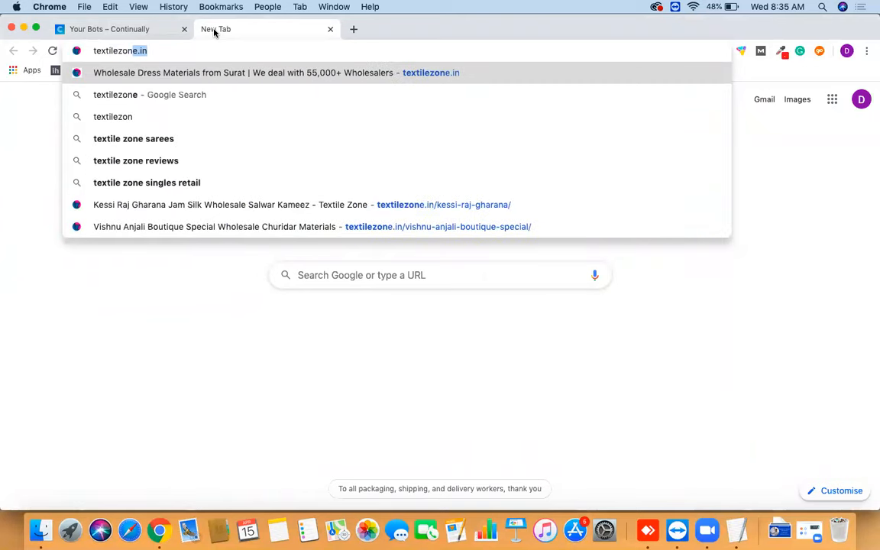
key(Return)
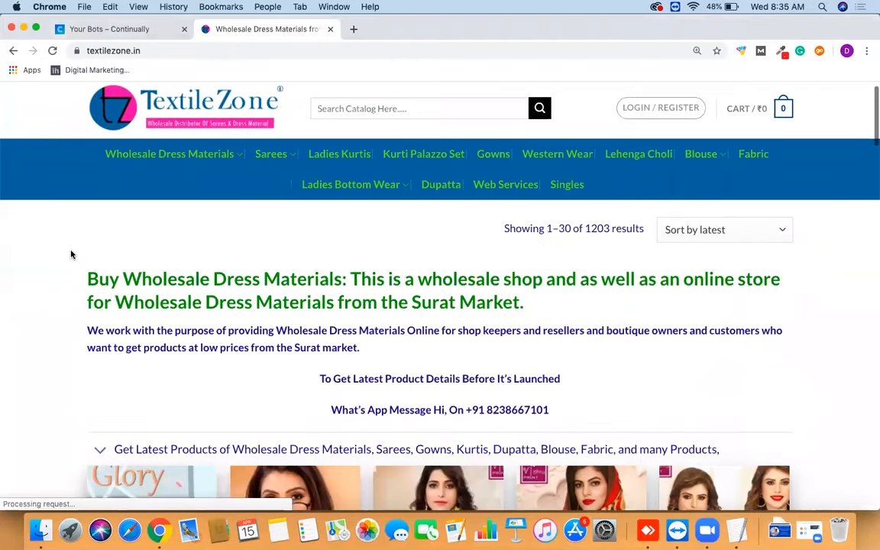
Browse the wholesale product catalogue and examine the product page of the Jam Silk Vol 5 dress materials.
scroll(71, 255, down, 3)
scroll(71, 254, down, 15)
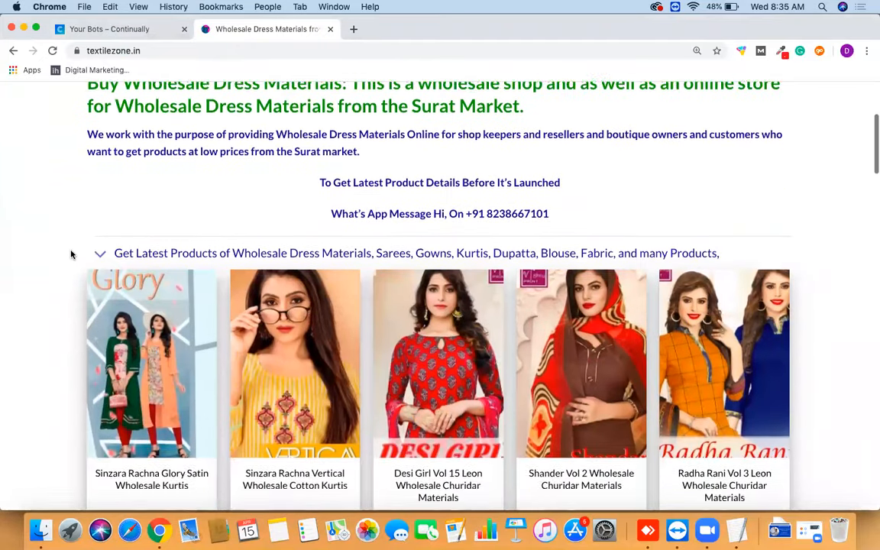
scroll(71, 254, down, 16)
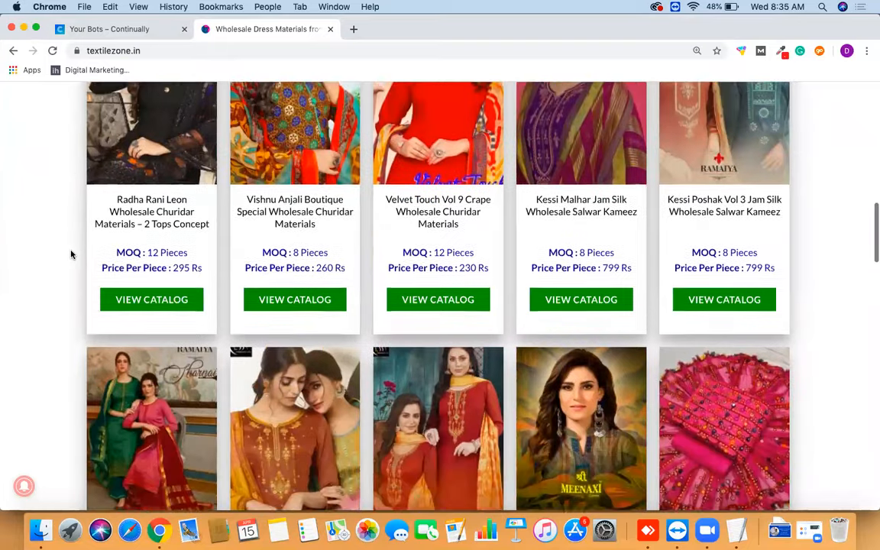
scroll(71, 254, down, 3)
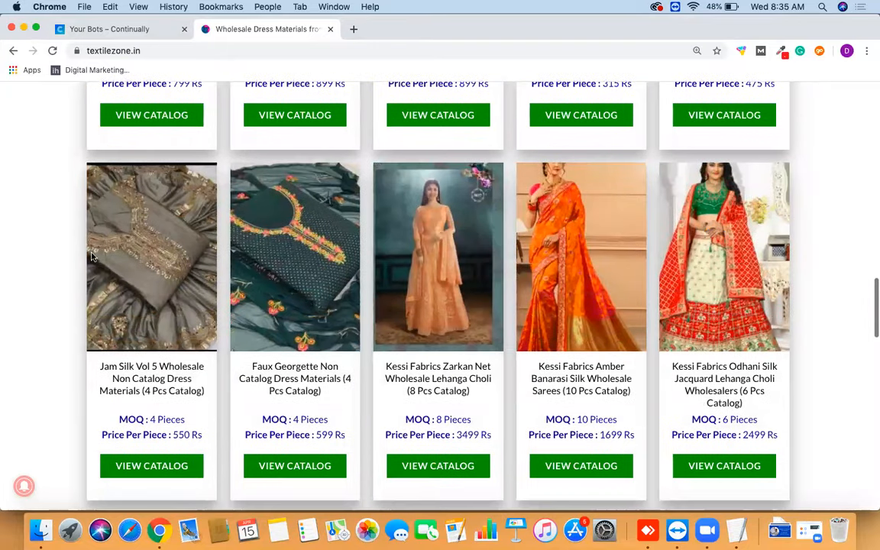
click(161, 229)
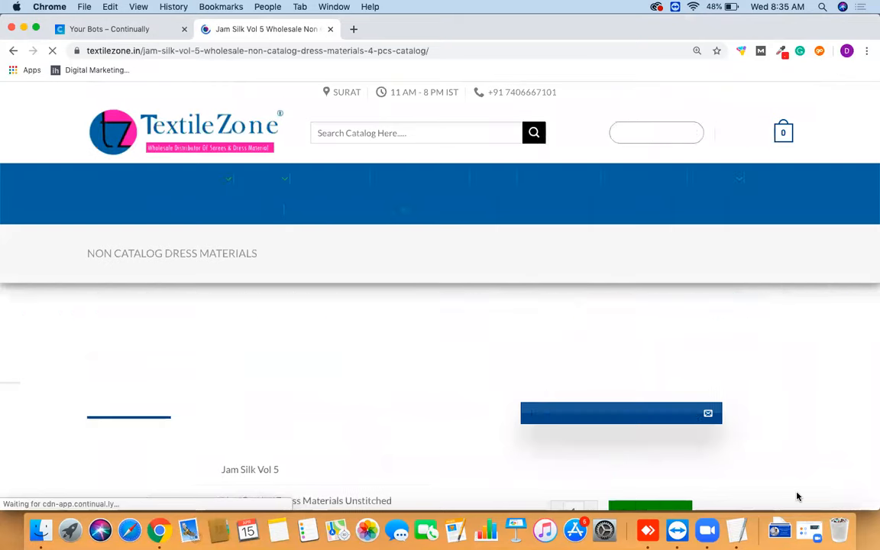
scroll(797, 497, down, 4)
scroll(797, 498, down, 10)
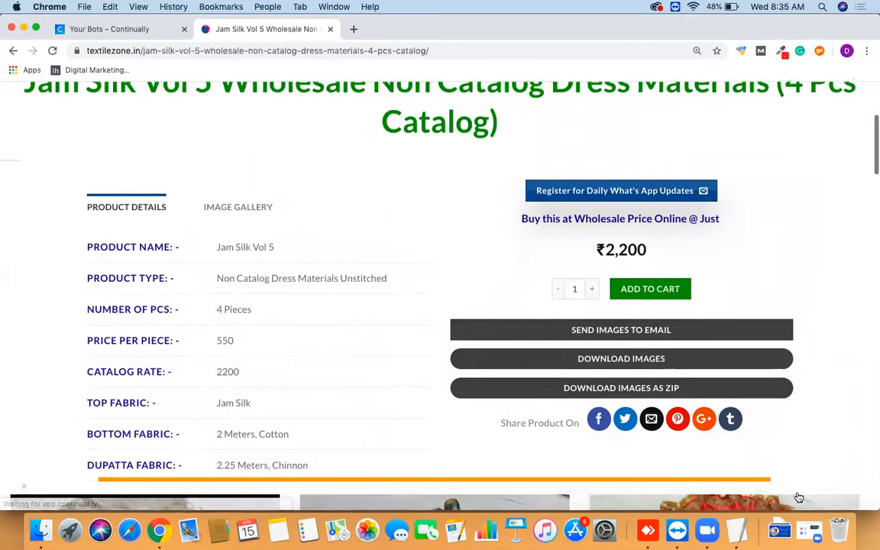
scroll(796, 498, up, 15)
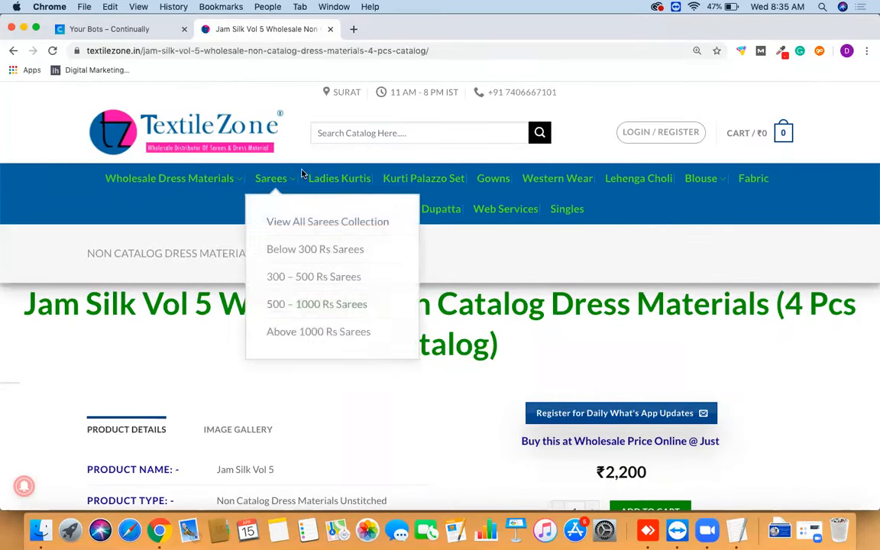
Start the free consultation chat from Web Services and answer "I want Both Leads & Sales" and "No, but looking to build one".
click(493, 210)
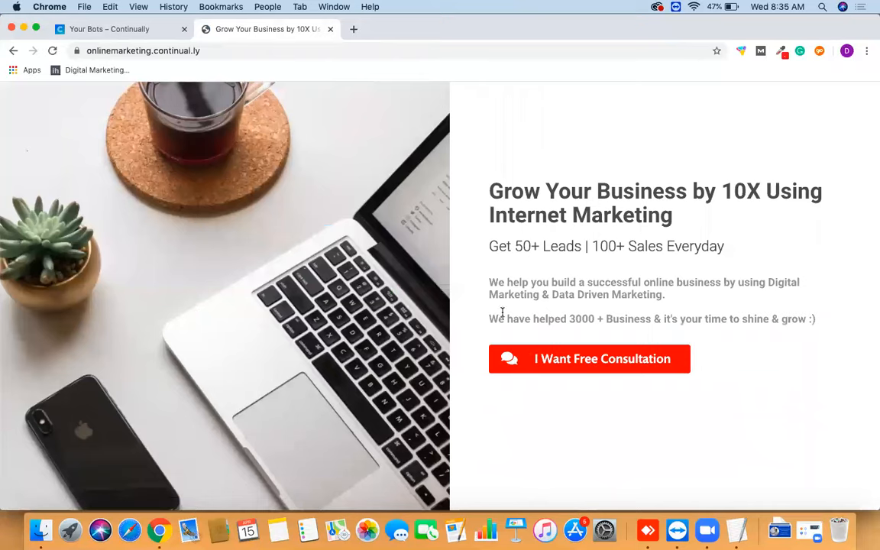
click(571, 361)
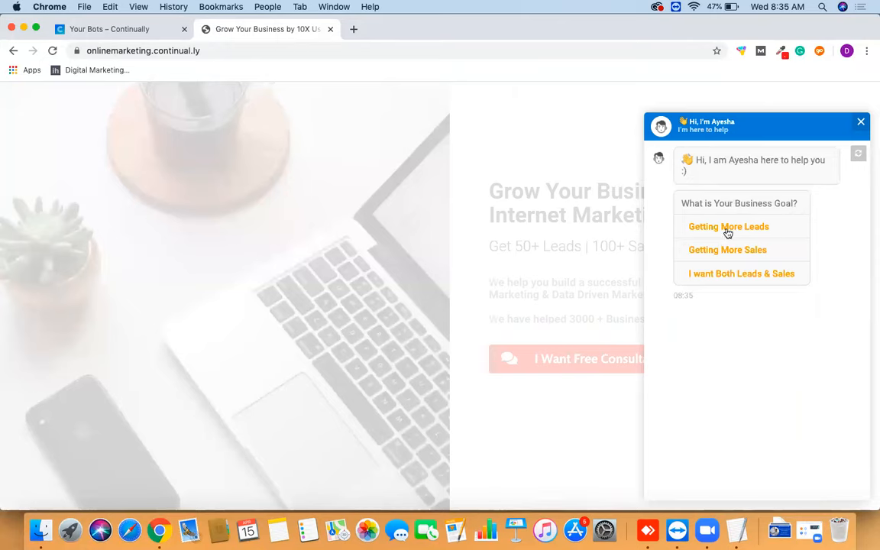
click(738, 276)
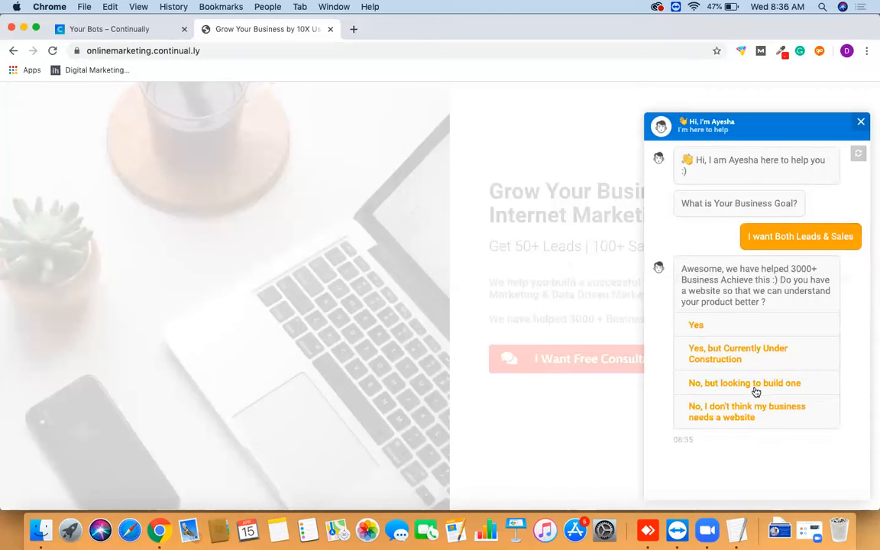
click(754, 390)
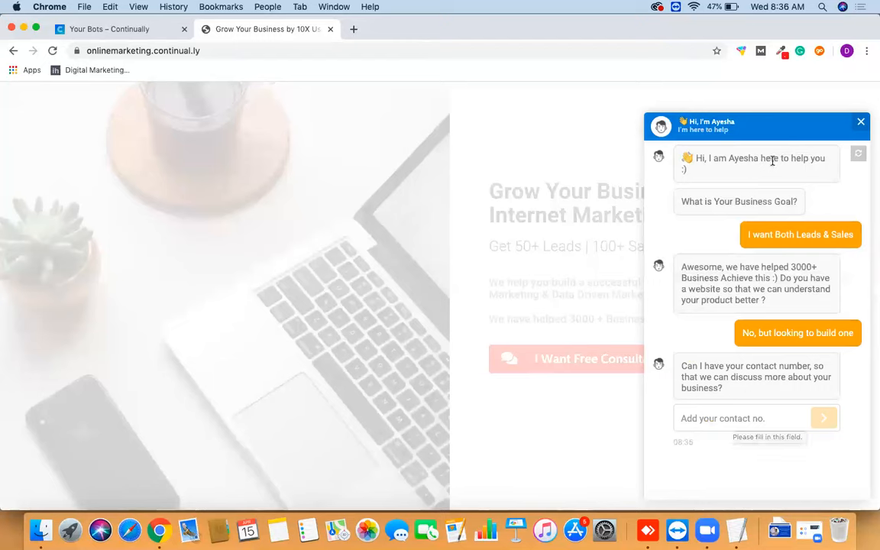
Submit the saved contact number beginning with eights in the consultation chat and close the chat.
click(738, 414)
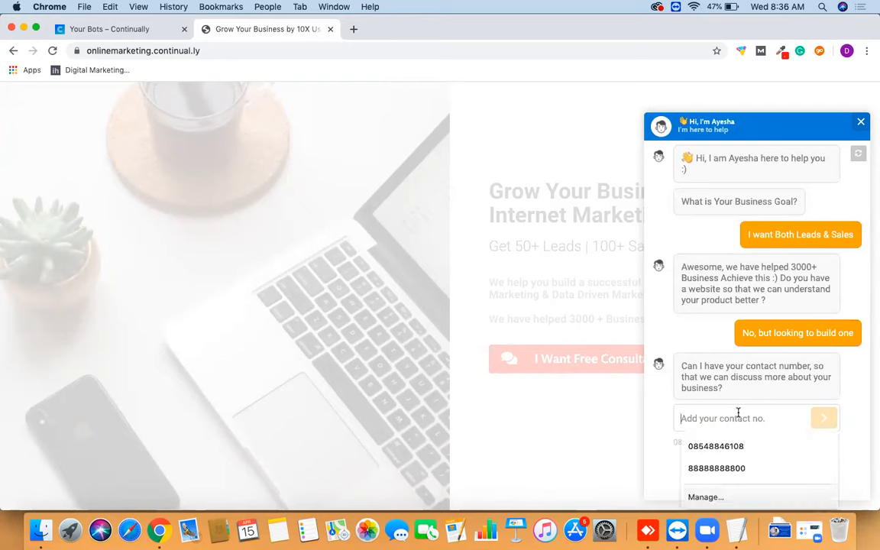
click(717, 469)
click(823, 422)
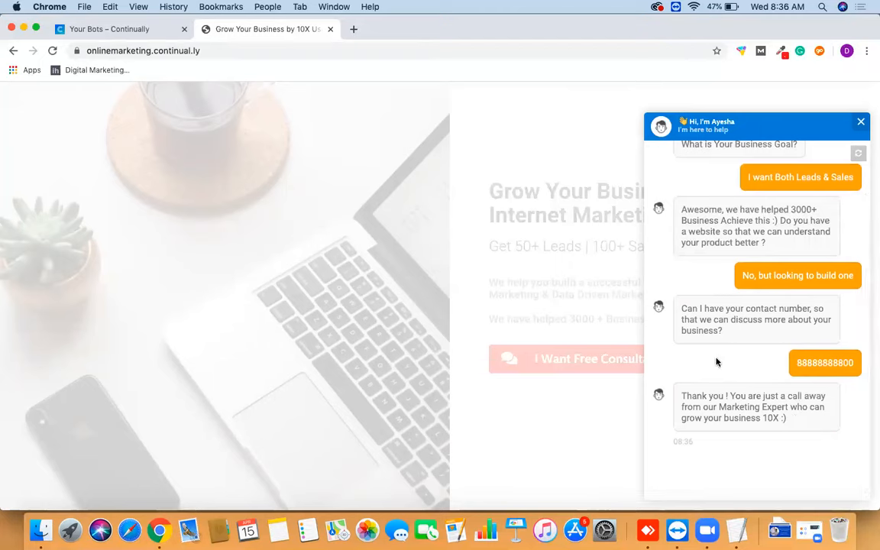
click(860, 122)
Open the Continually Leads page in a new browser tab and review the first page of captured leads.
click(107, 29)
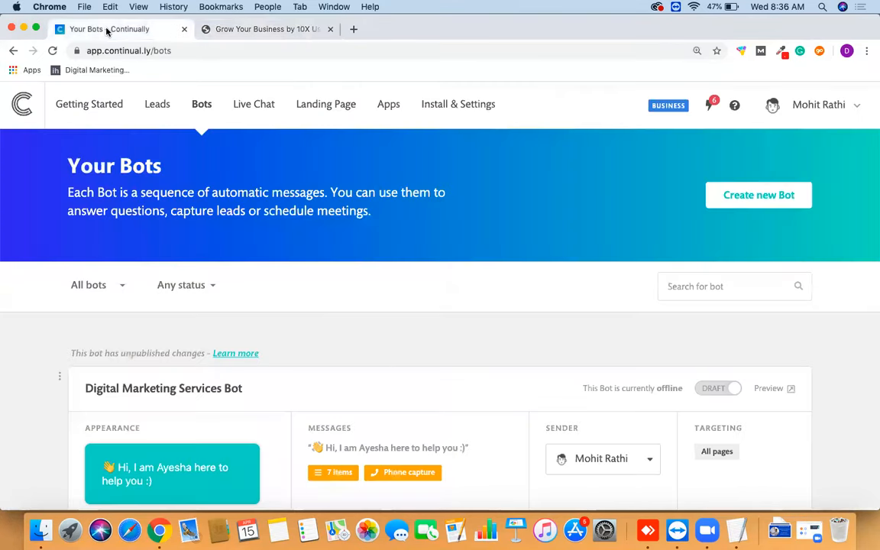
super+click(157, 106)
click(233, 33)
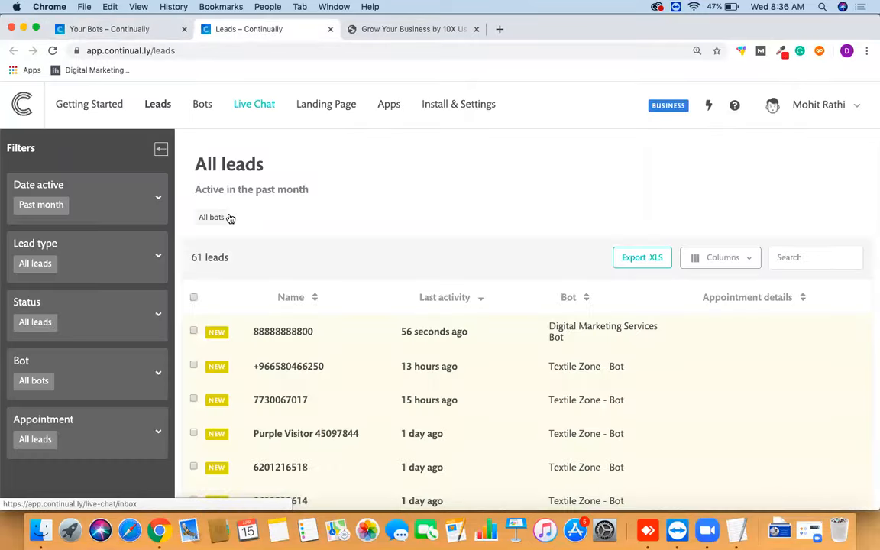
scroll(230, 219, down, 3)
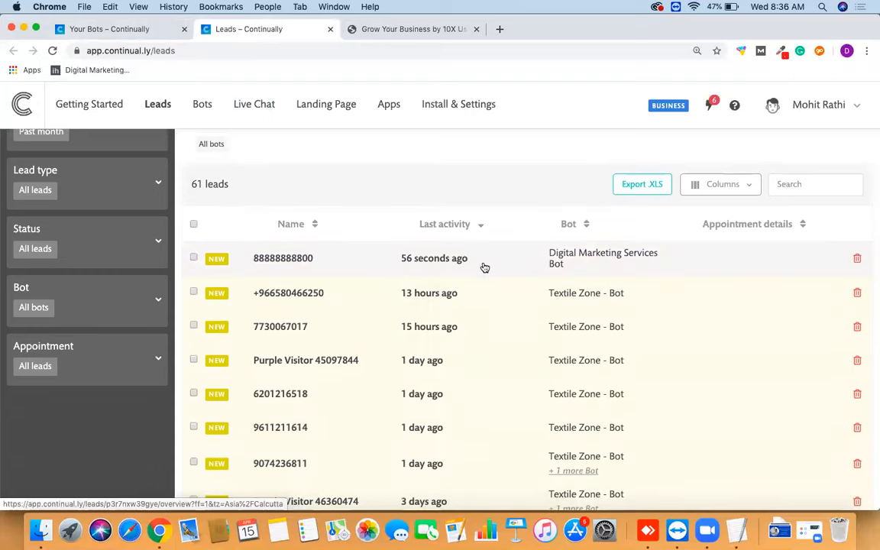
scroll(490, 268, down, 2)
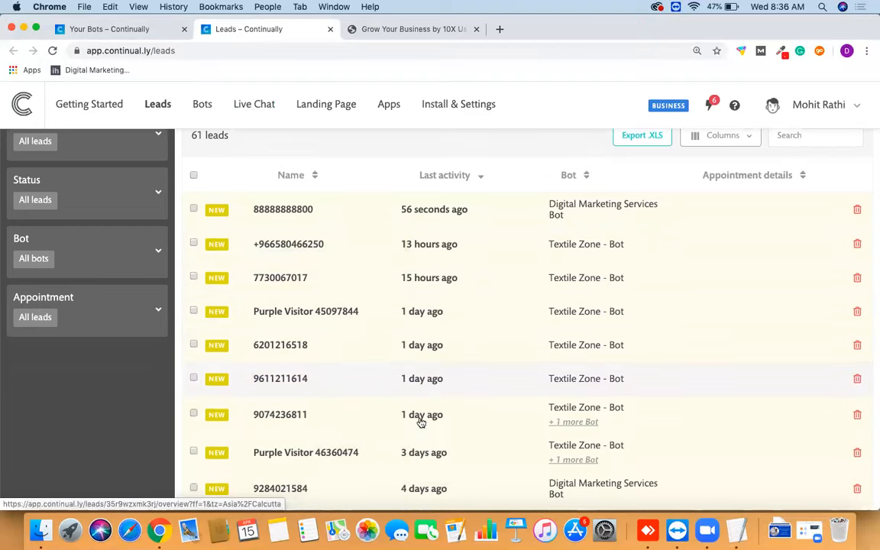
scroll(419, 420, down, 4)
scroll(419, 422, down, 14)
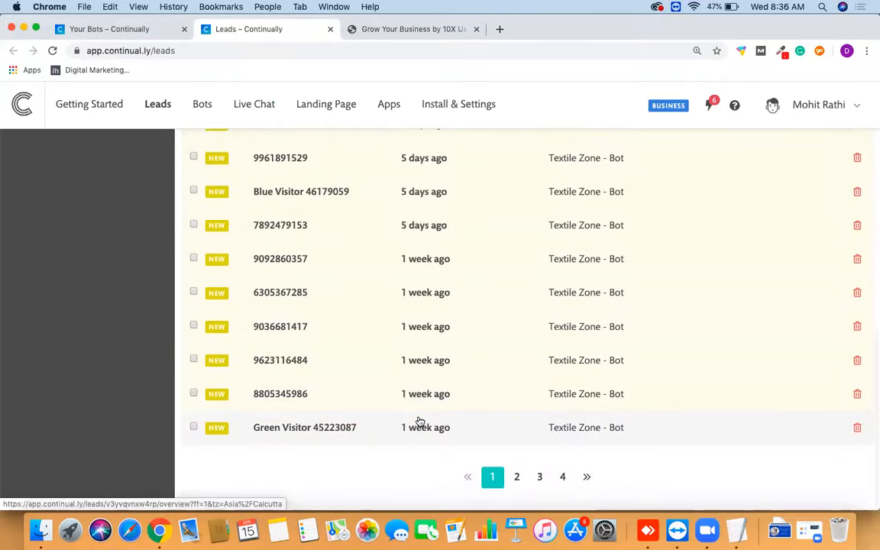
scroll(419, 422, up, 1)
scroll(419, 421, up, 15)
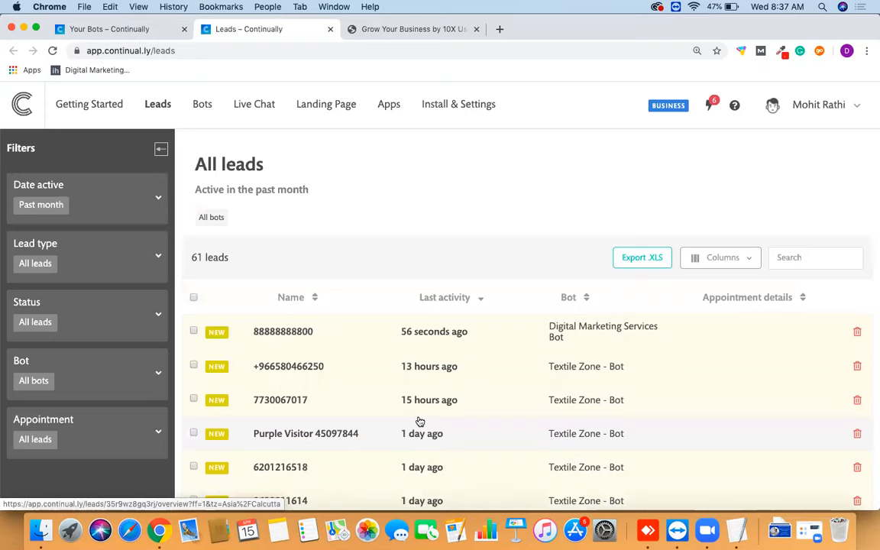
Return the consultation landing page to the Jam Silk Vol 5 product page and go back to the bots list.
click(104, 34)
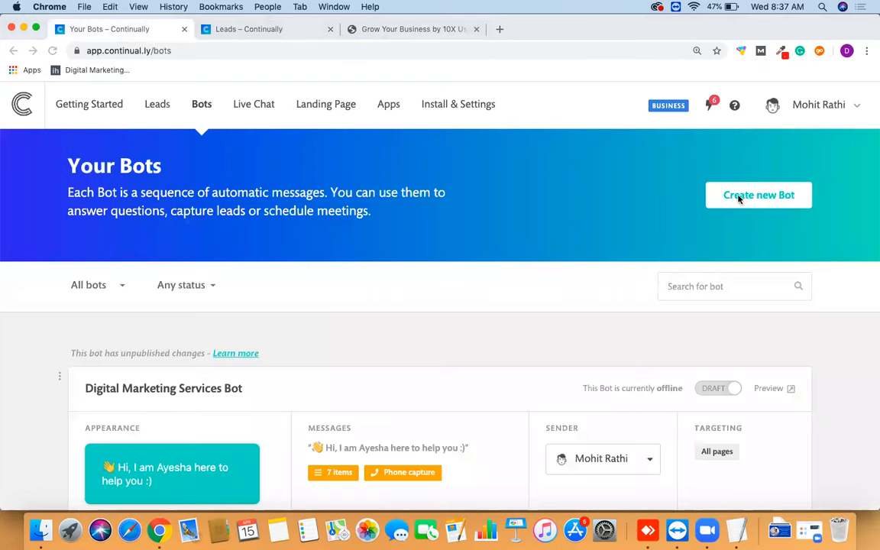
click(442, 31)
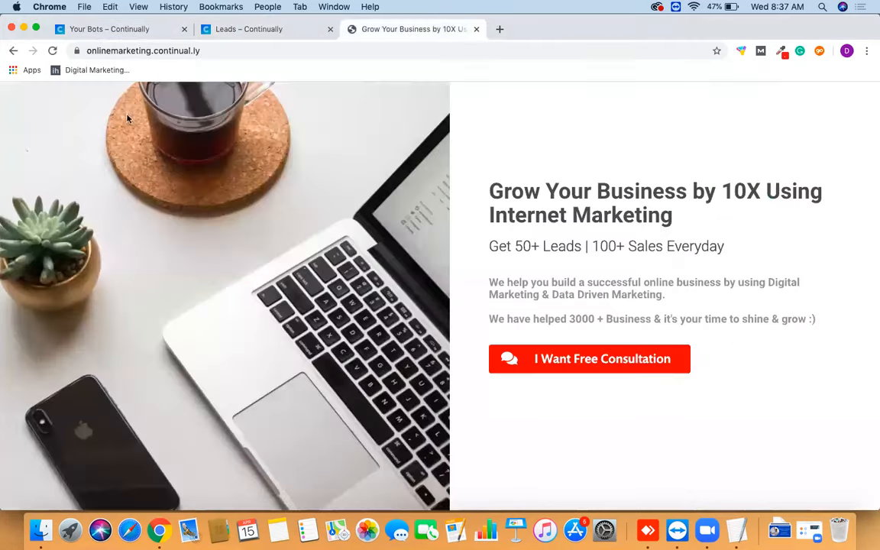
click(13, 49)
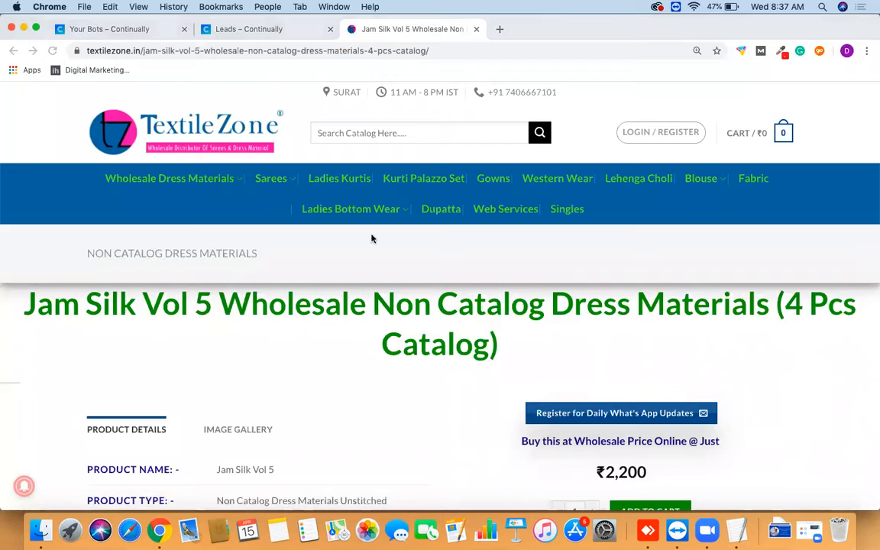
click(112, 30)
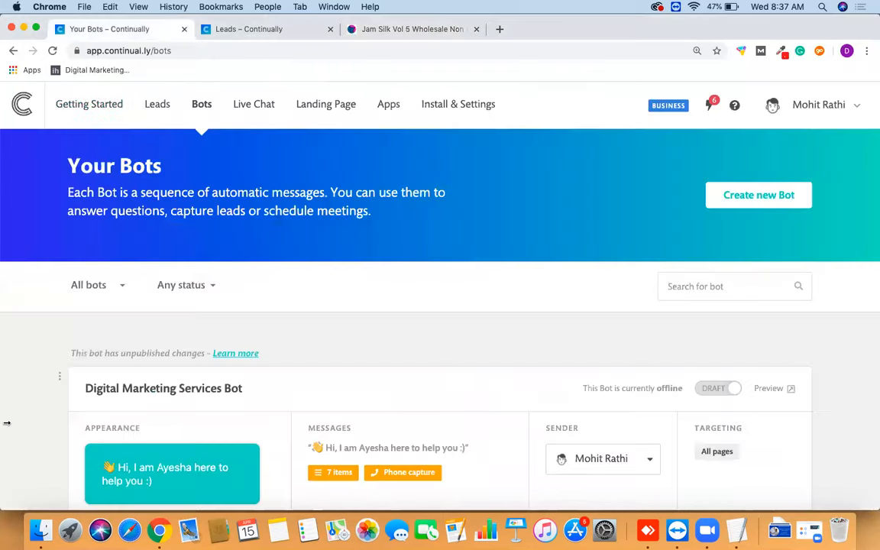
Look over the existing bots and briefly open the Digital Marketing Services Bot's appearance for editing.
scroll(6, 422, down, 5)
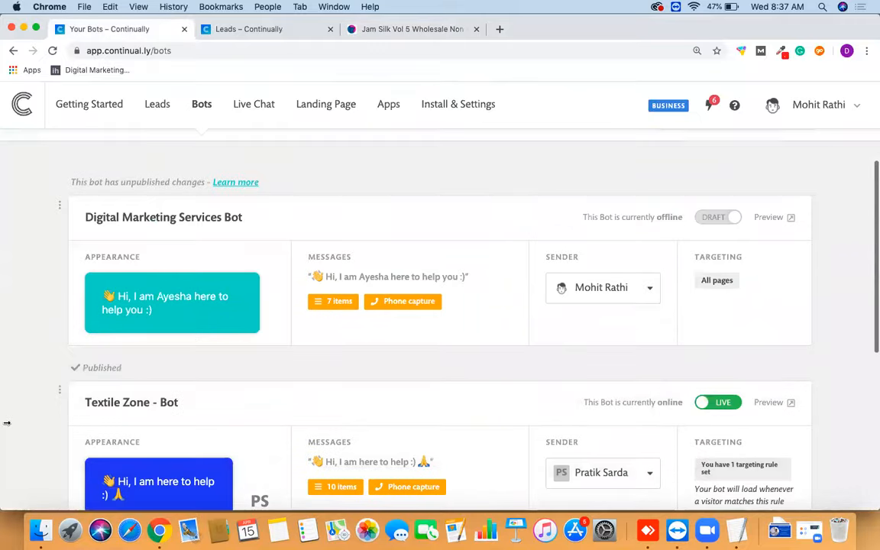
scroll(6, 423, up, 5)
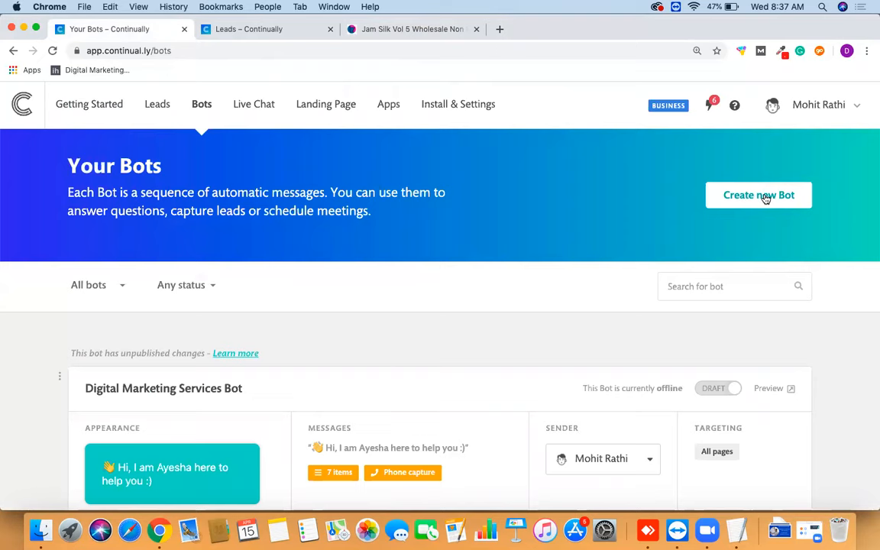
scroll(764, 197, down, 3)
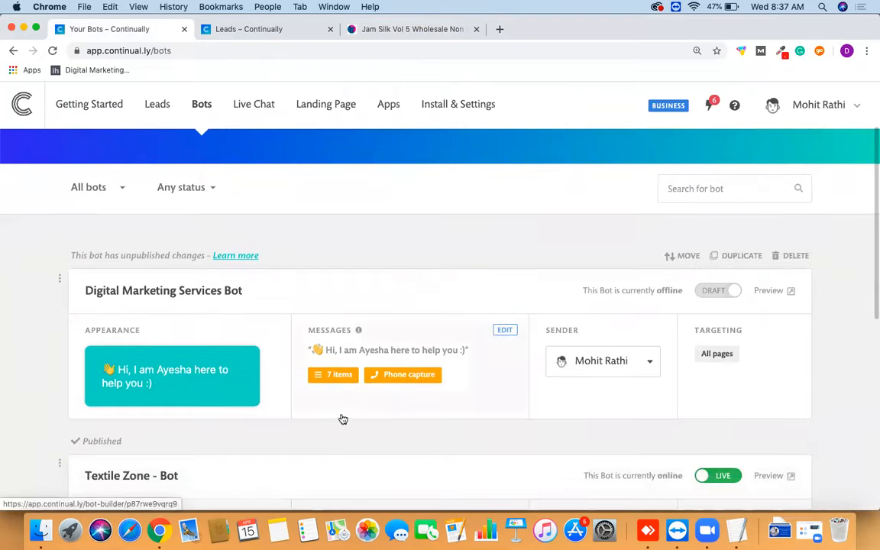
click(267, 330)
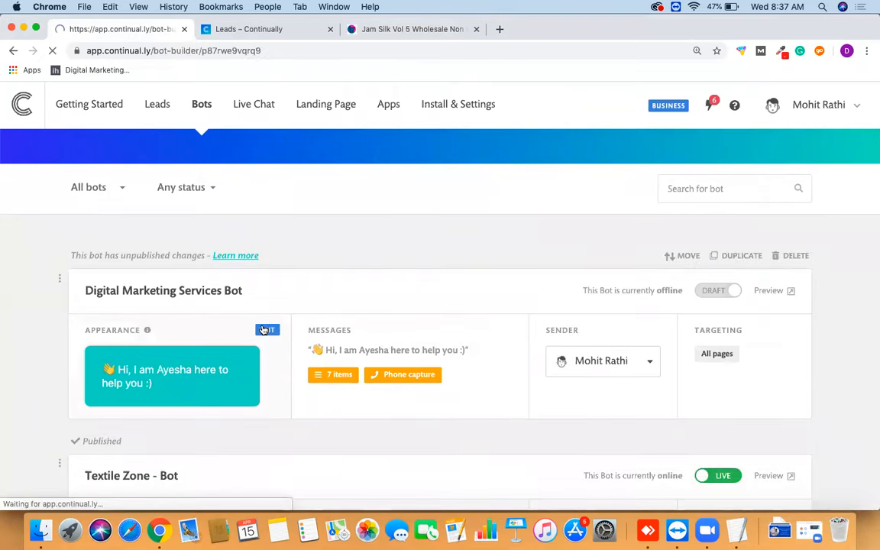
click(13, 51)
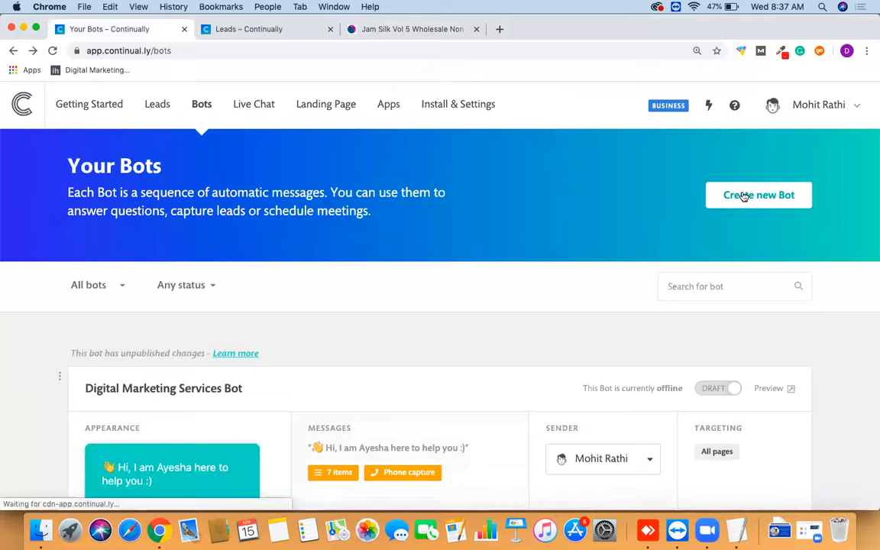
Create a new bot from the Welcome message template.
click(743, 195)
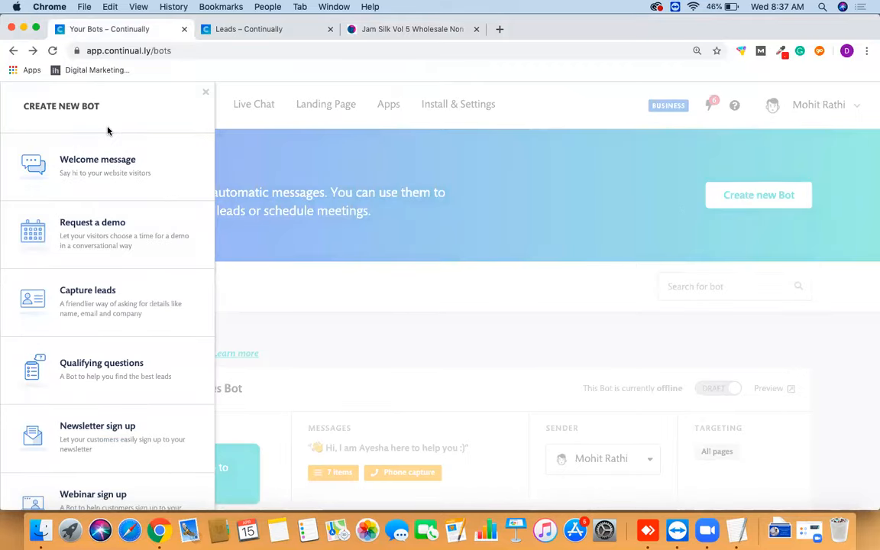
mouse_move(91, 325)
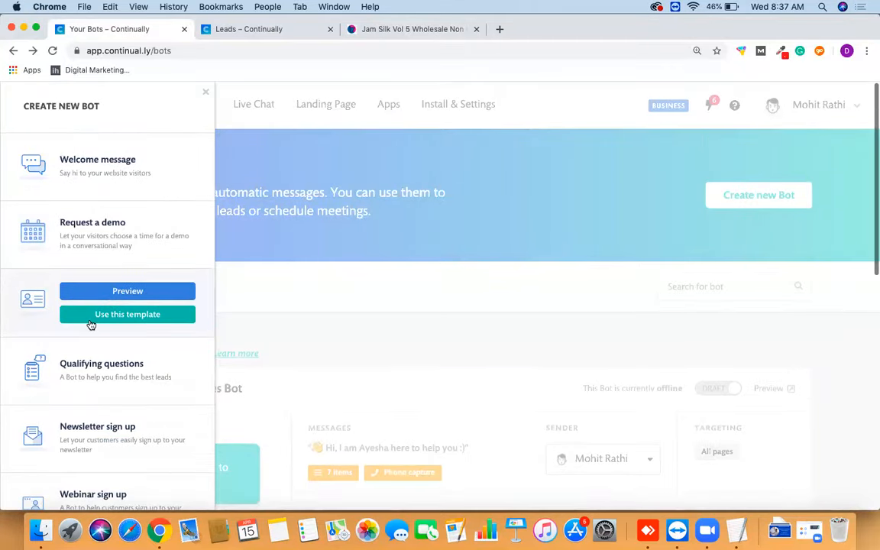
mouse_move(100, 162)
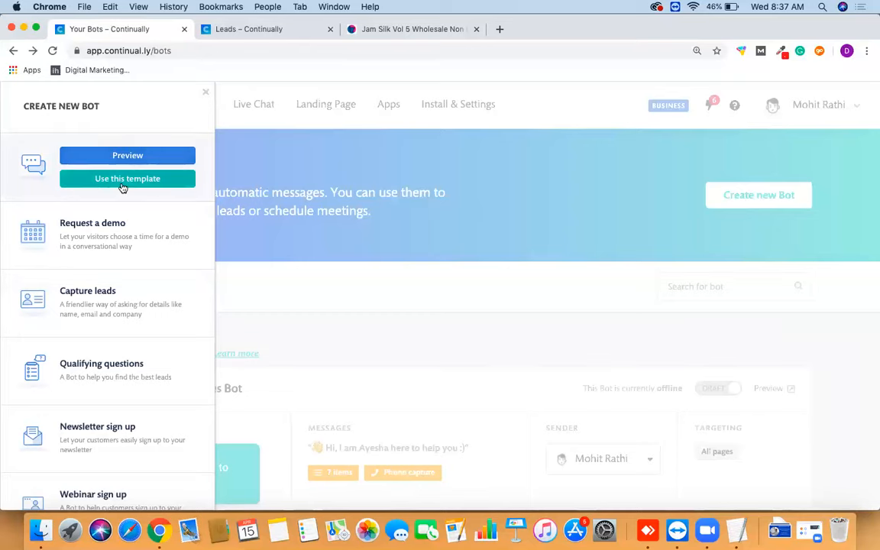
click(122, 188)
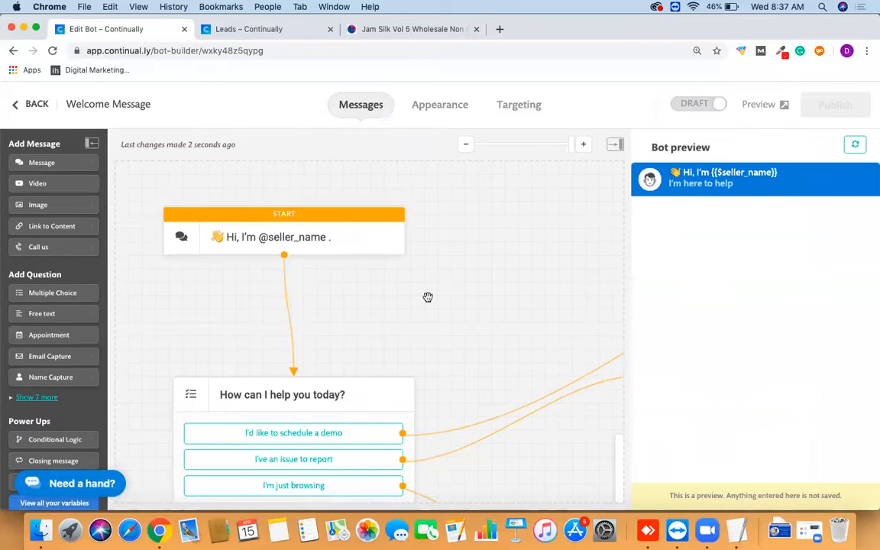
Delete the template's follow-up blocks so only the start message is kept, and refresh the bot preview.
scroll(428, 298, down, 2)
scroll(428, 298, down, 3)
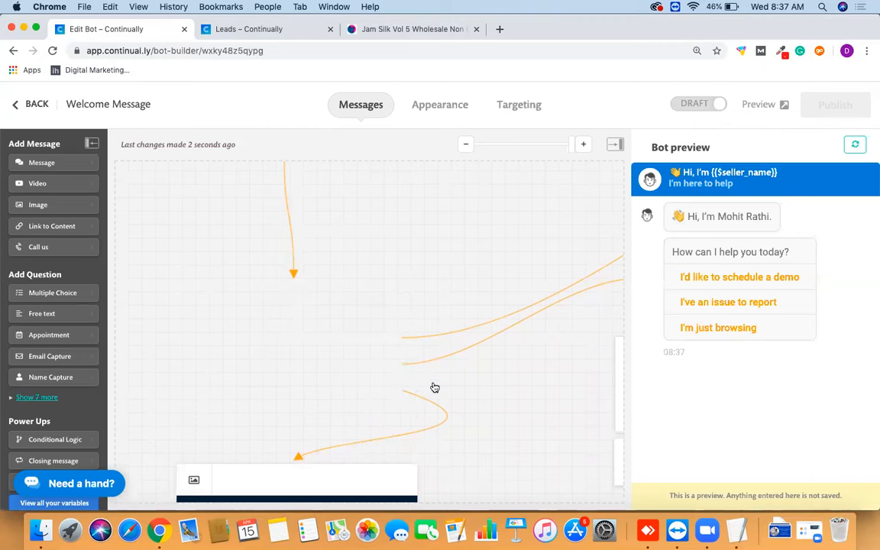
click(413, 456)
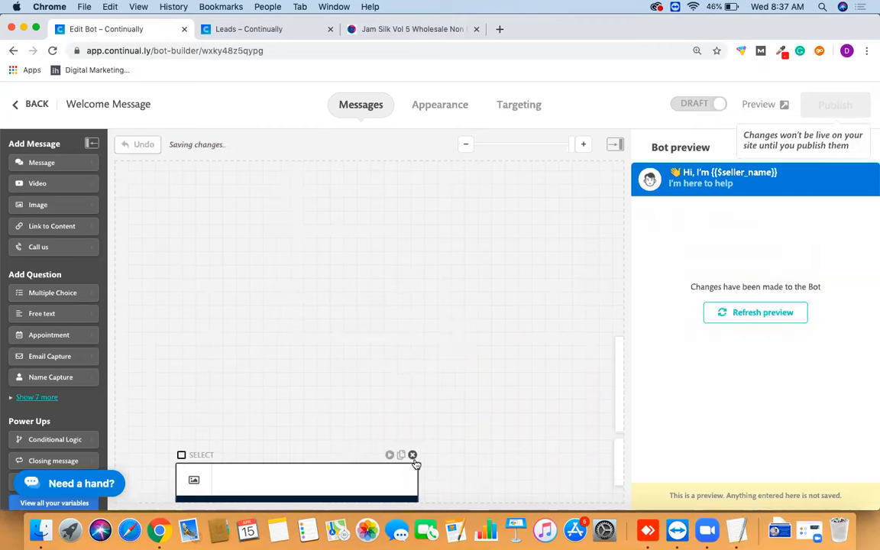
scroll(420, 346, up, 2)
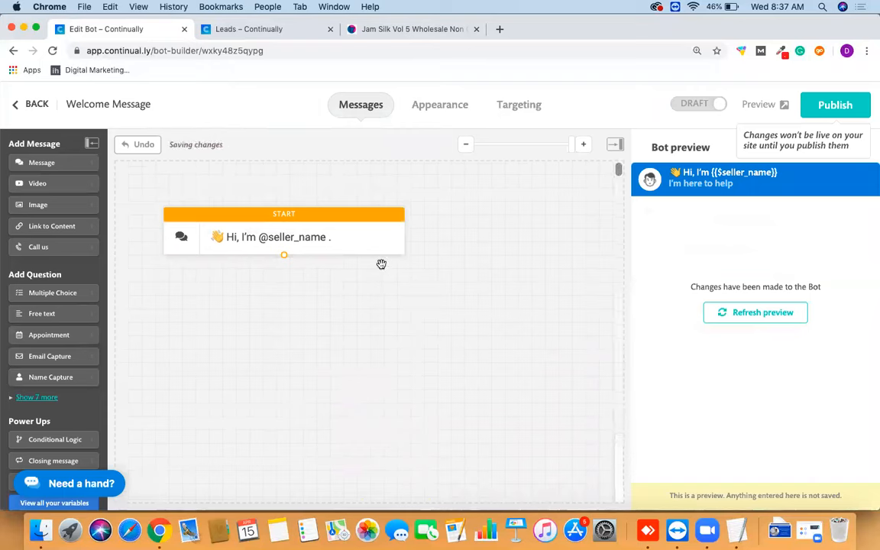
click(756, 311)
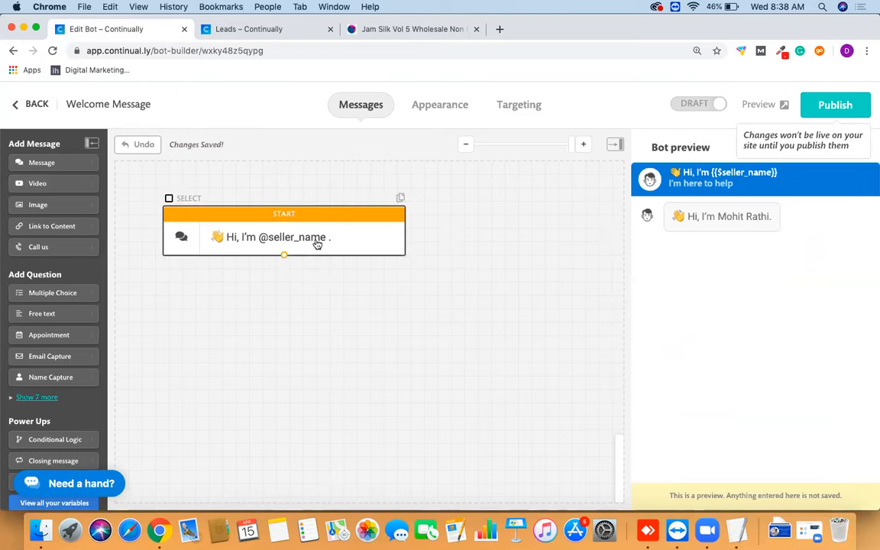
Change the start message to "👋 Hi, How can we help you today ?" and save it.
click(317, 244)
click(186, 216)
key(BackSpace)
key(BackSpace)
key(BackSpace)
key(BackSpace)
key(BackSpace)
key(BackSpace)
key(BackSpace)
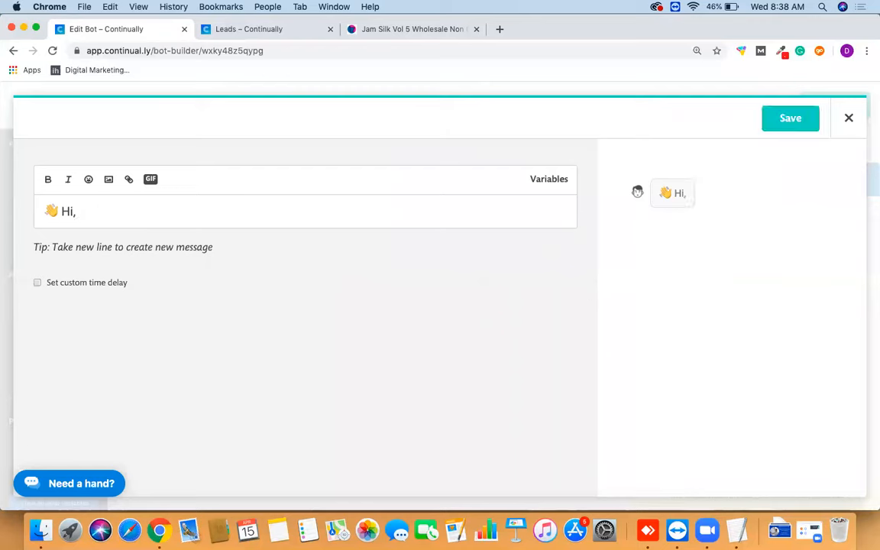
text(How can w)
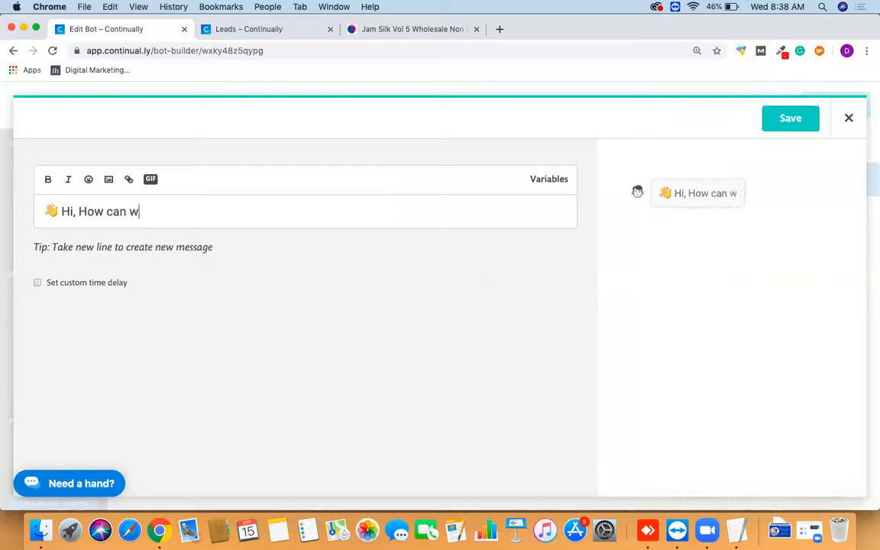
text(e help you )
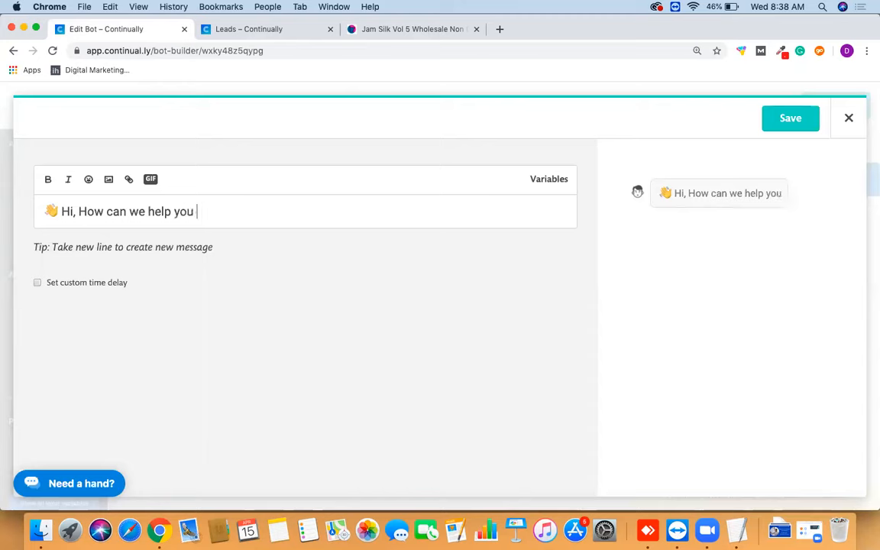
text(today ?)
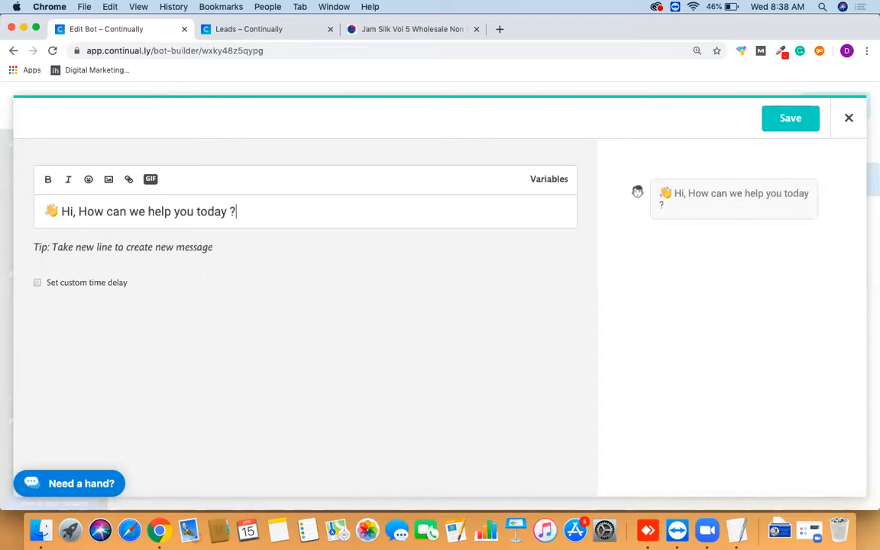
click(791, 130)
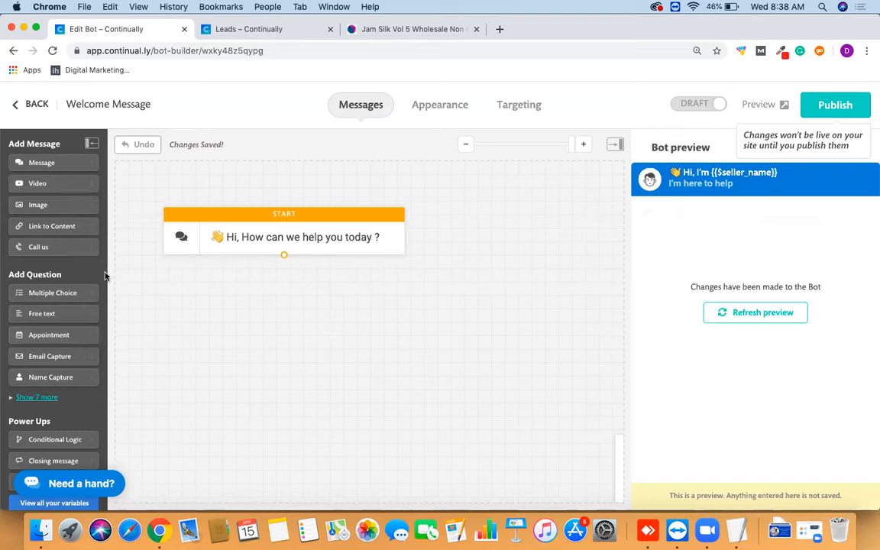
Show all the available question types and add a Multiple Choice question below the start message.
scroll(104, 276, down, 1)
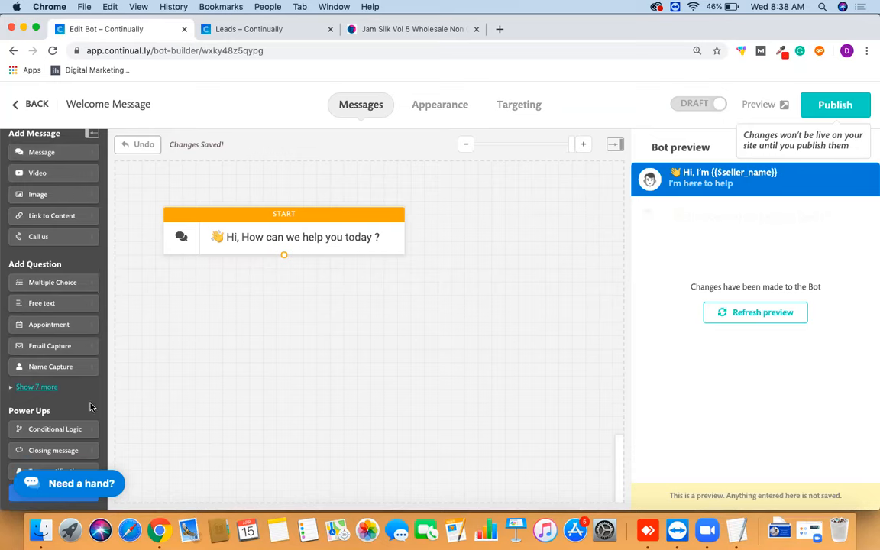
click(40, 389)
scroll(40, 386, down, 3)
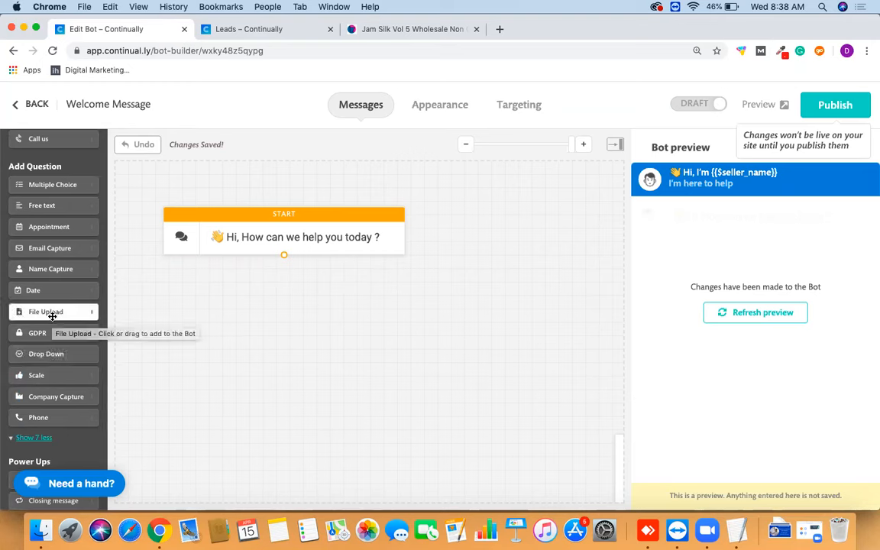
scroll(52, 316, down, 2)
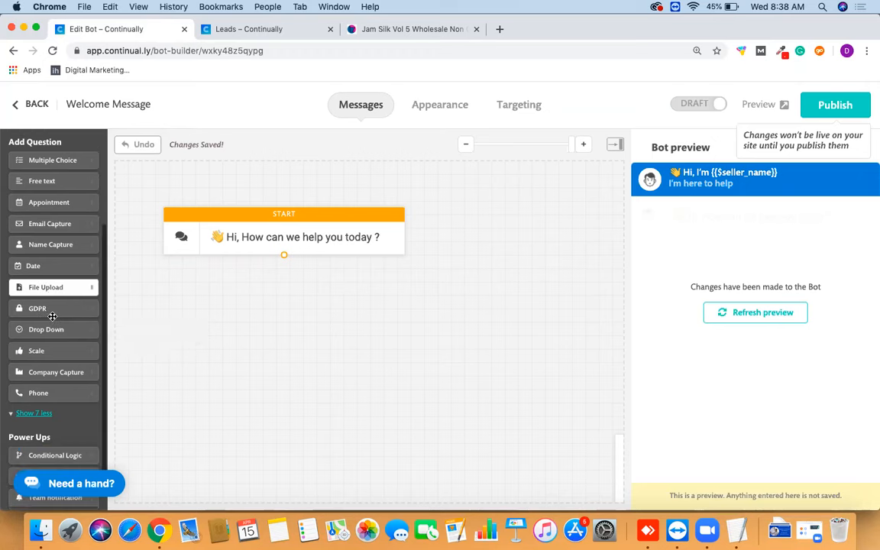
scroll(52, 315, up, 3)
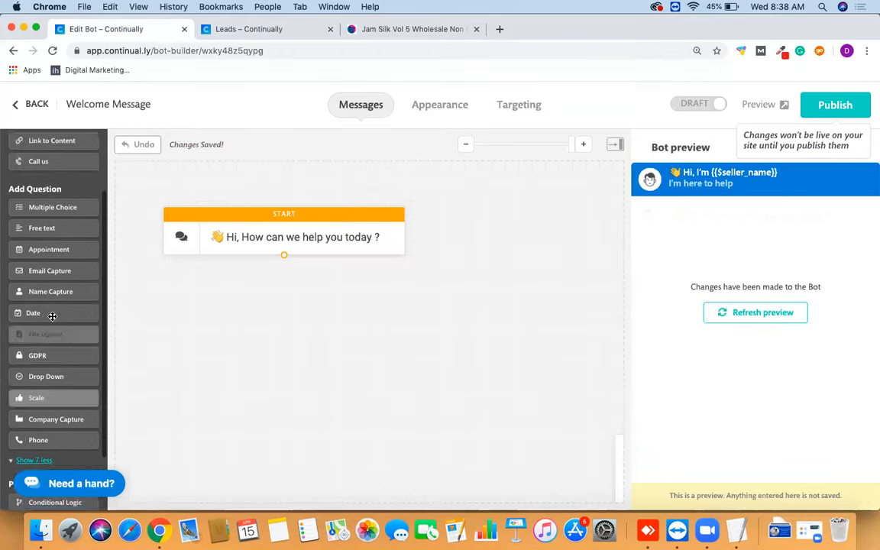
drag(173, 257, 265, 335)
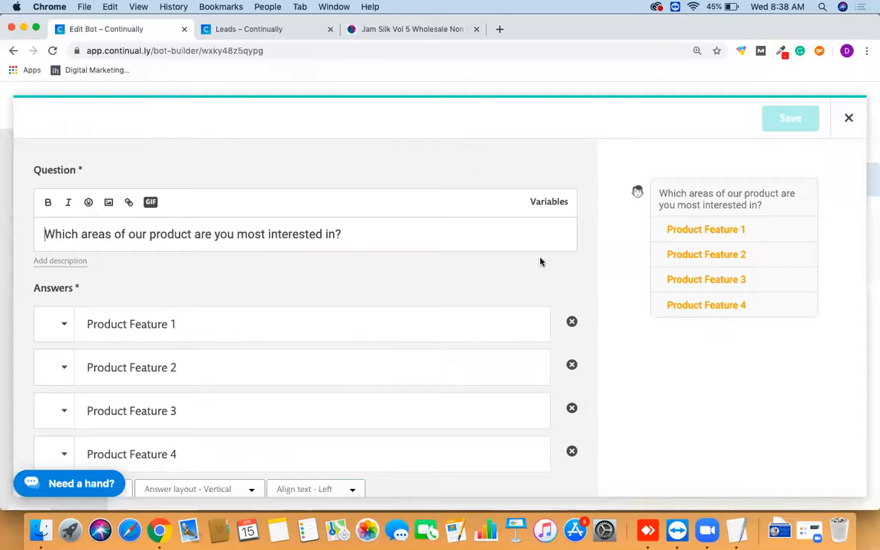
Replace the multiple-choice question's text with "Select one on the below".
drag(358, 236, 32, 241)
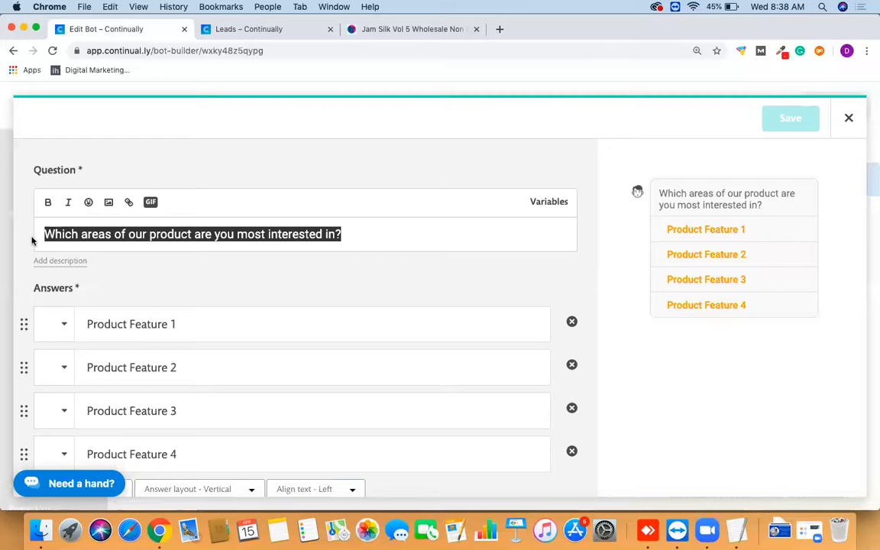
key(BackSpace)
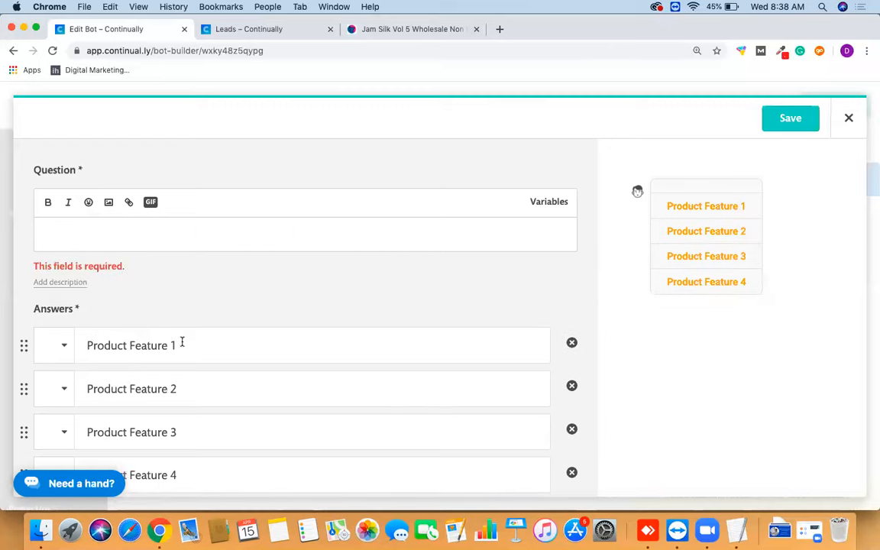
text(Select one ton)
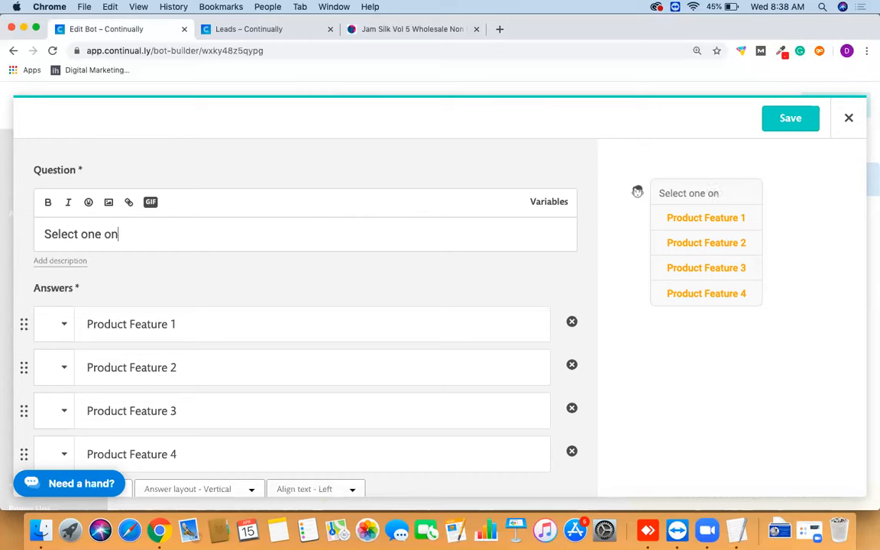
text( the below)
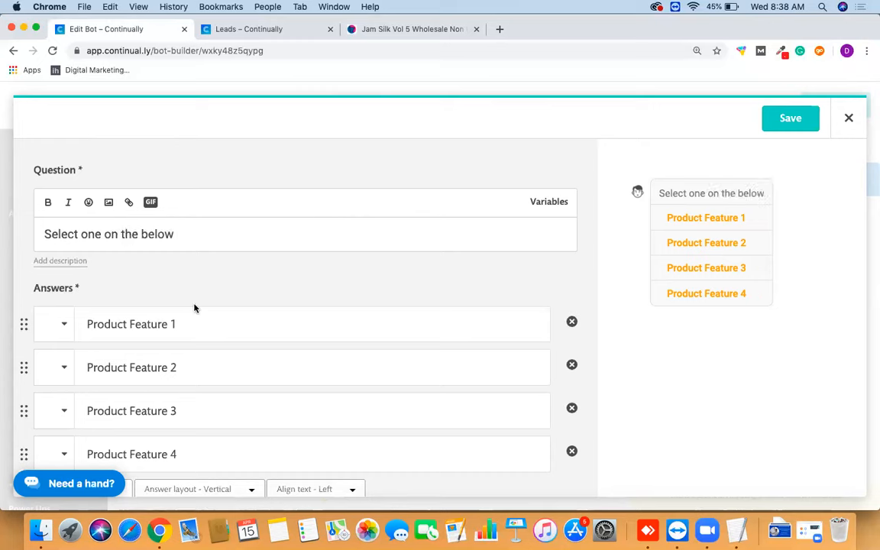
Set the first answer to "I am looking for DM Training" and copy its text.
click(87, 324)
key(super+a)
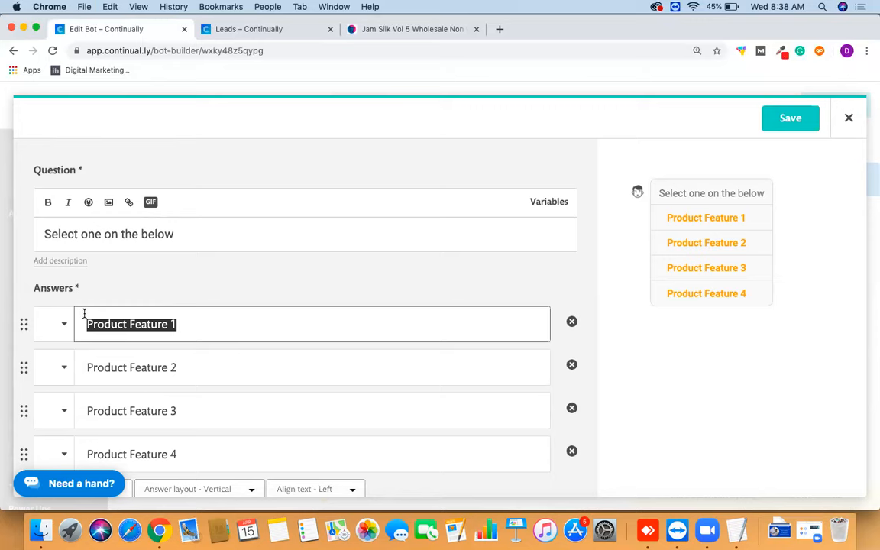
key(BackSpace)
text(I am look)
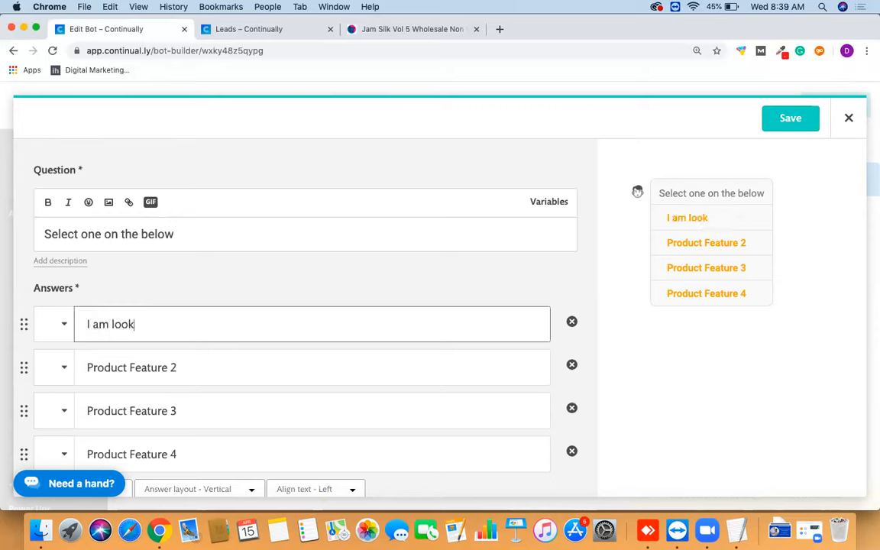
text(ing for DM Course)
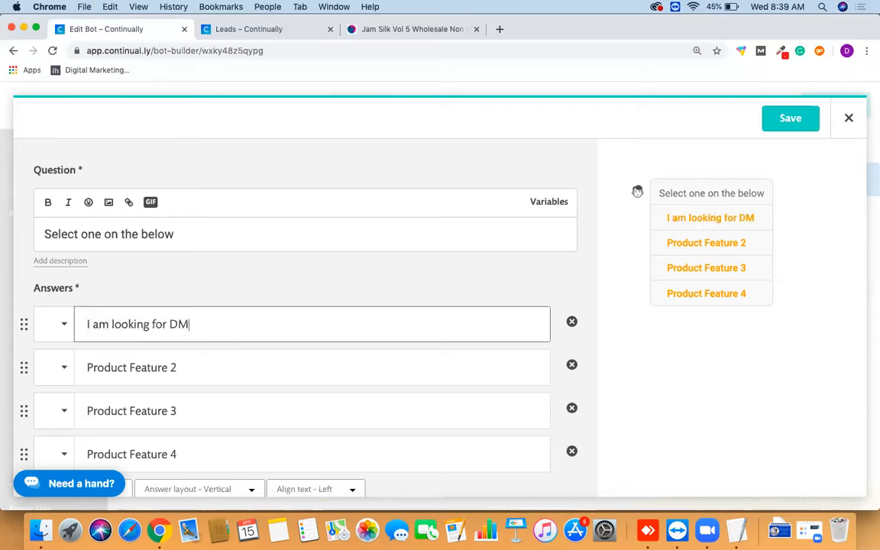
key(BackSpace)
key(BackSpace)
key(BackSpace)
key(BackSpace)
key(BackSpace)
key(BackSpace)
key(BackSpace)
text(Training)
key(super+a)
key(super+c)
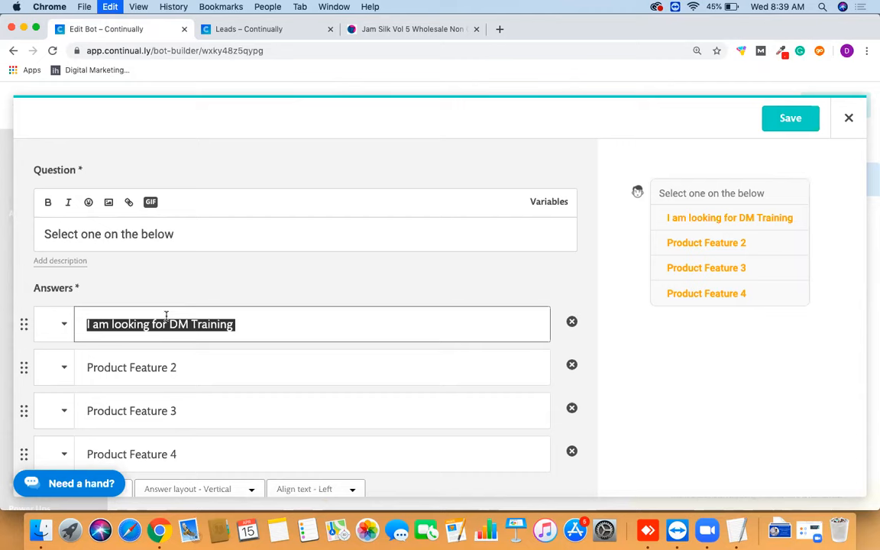
Set the second answer to "I am looking for DM Services", reusing the copied text.
click(190, 369)
key(super+a)
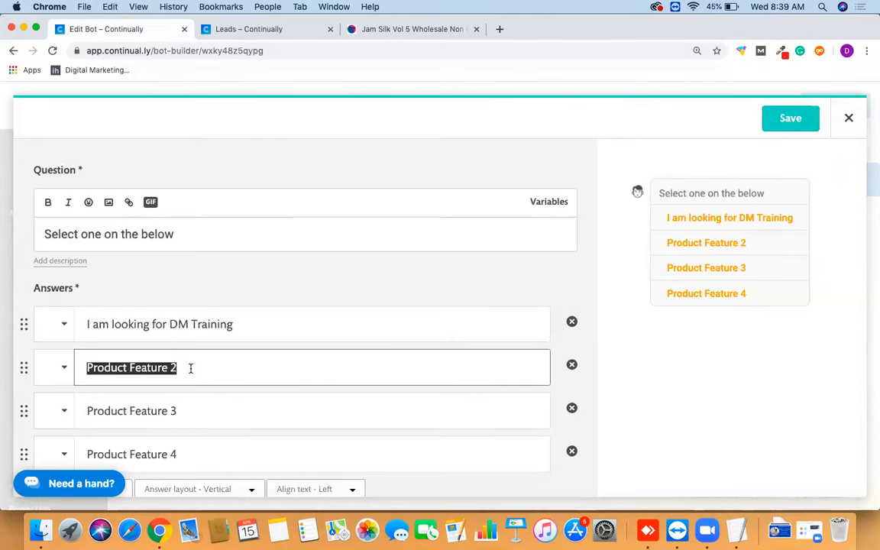
key(super+v)
key(BackSpace)
key(BackSpace)
key(BackSpace)
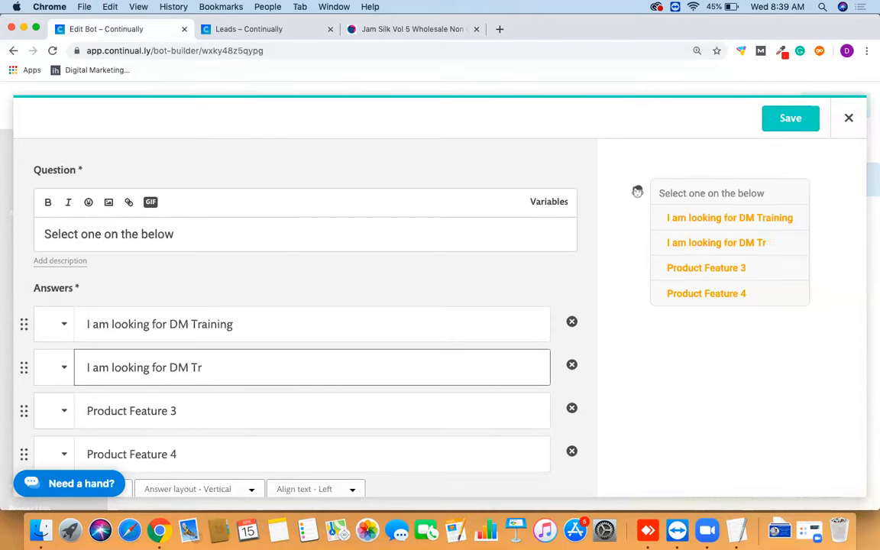
text(Services)
Set the third answer to "I am Just Browsing", remove the fourth answer and save the question.
click(196, 402)
key(super+a)
key(BackSpace)
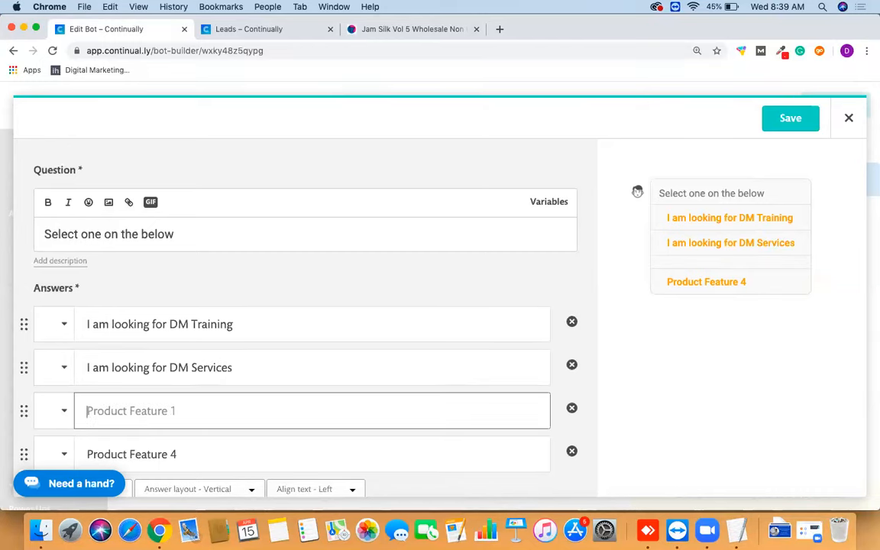
text(I am Just Browing)
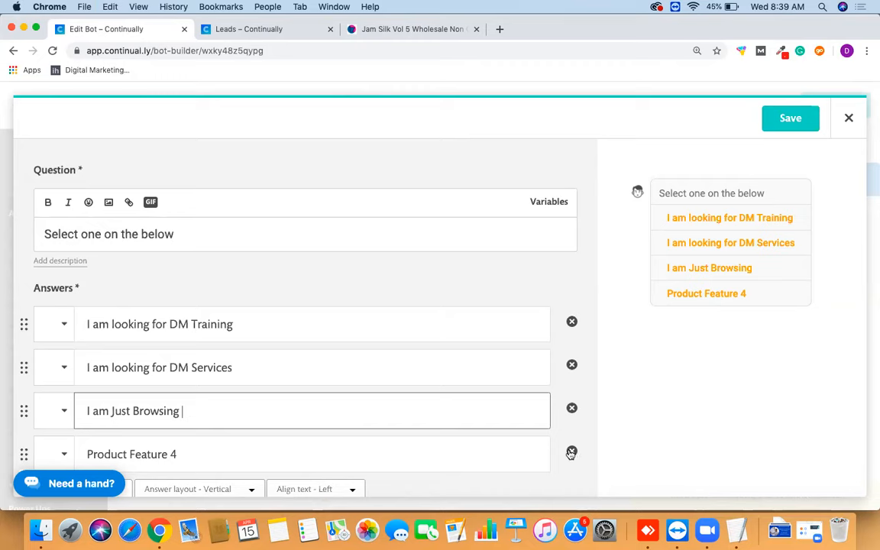
click(572, 454)
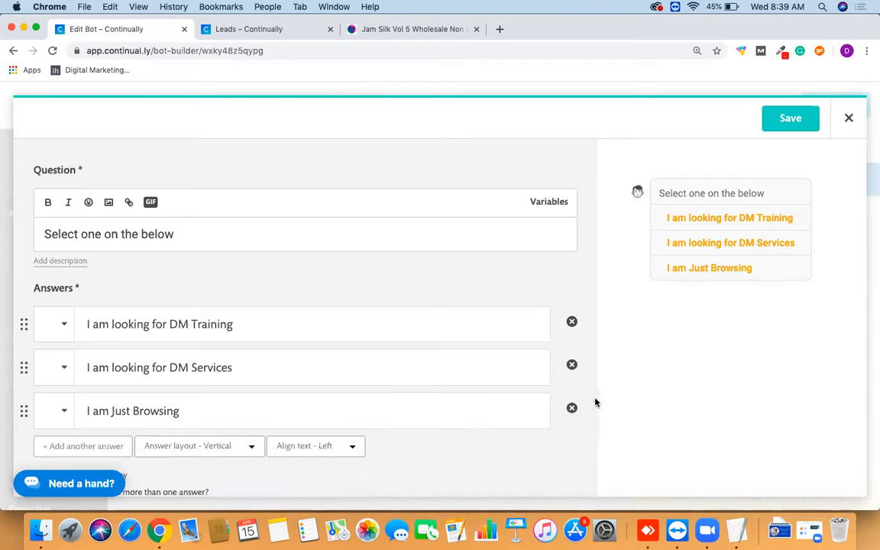
click(790, 133)
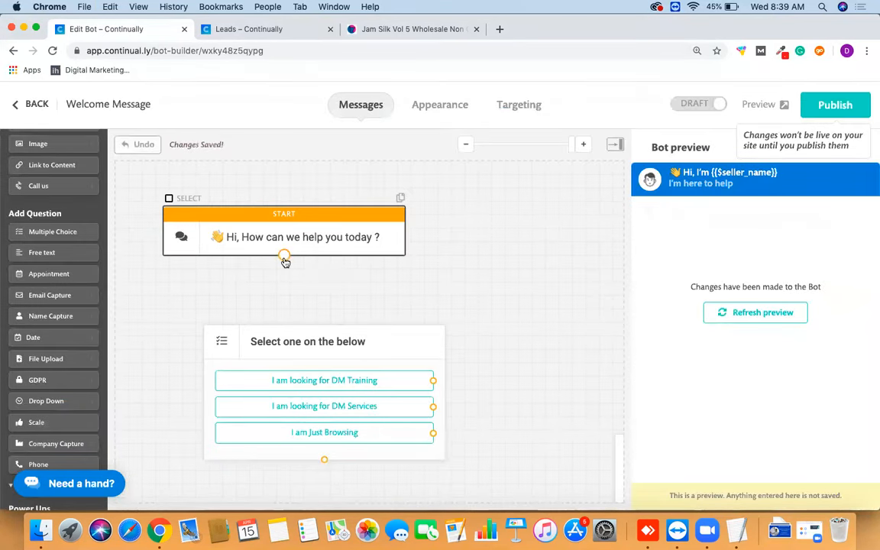
Connect the start message to the "Select one on the below" question and move that block closer beneath it.
drag(285, 257, 323, 343)
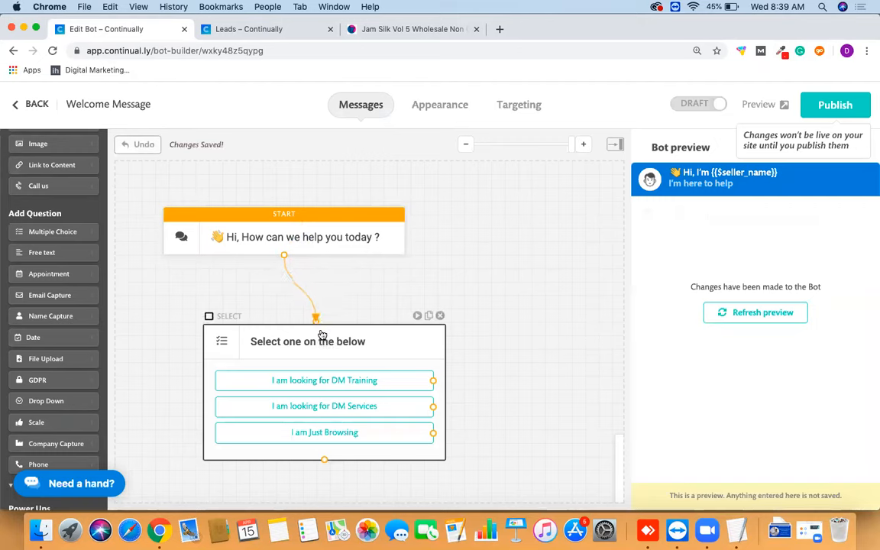
drag(322, 335, 323, 335)
drag(381, 359, 334, 324)
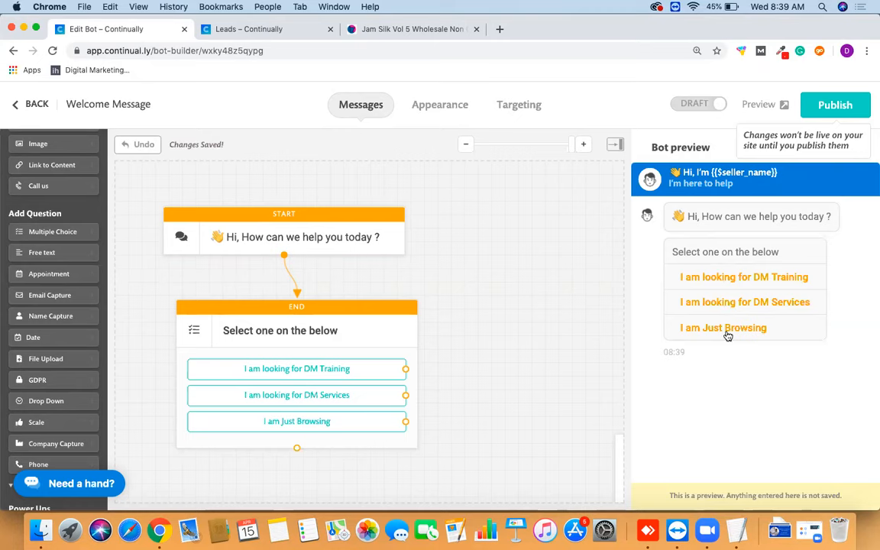
scroll(543, 366, down, 3)
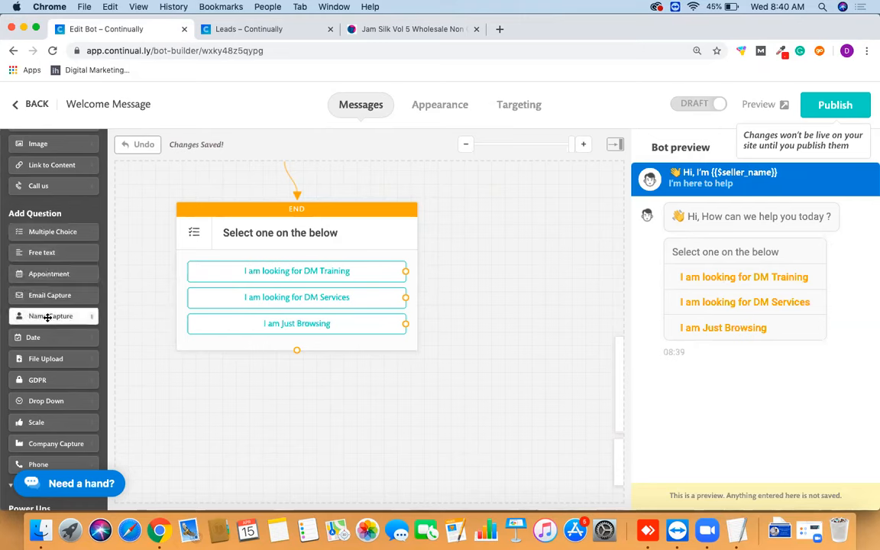
Add a Name Capture question beside the multiple-choice block, worded "Great, Can I Know your Good Name Please ?", and save it.
drag(52, 314, 497, 283)
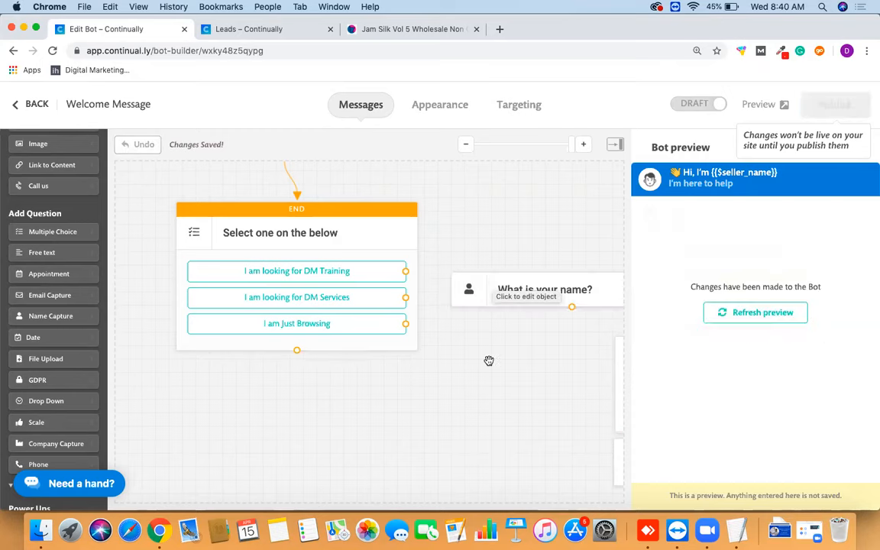
click(518, 304)
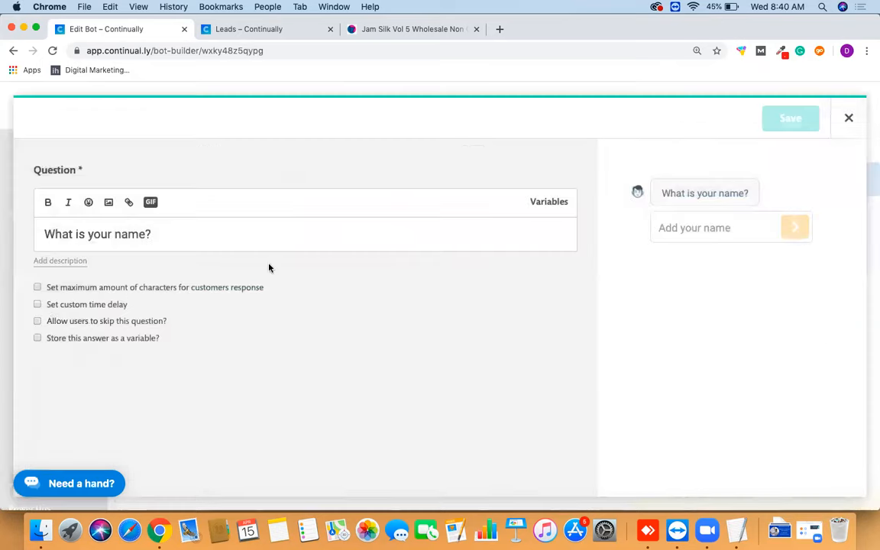
click(46, 233)
text(Great,)
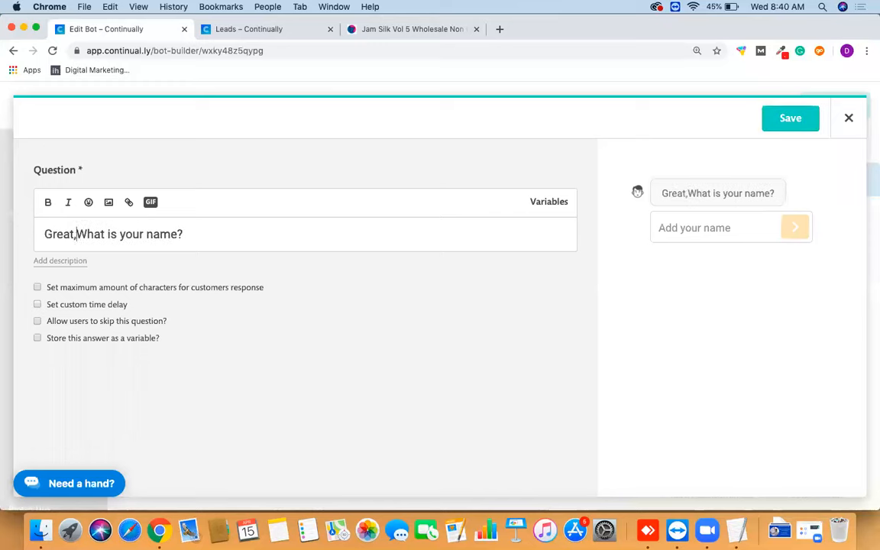
drag(193, 238, 80, 234)
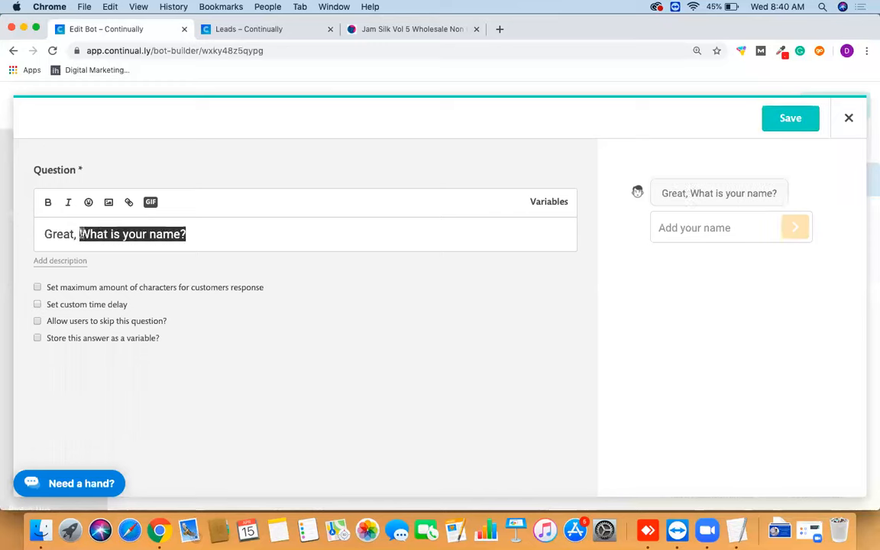
text(Can I )
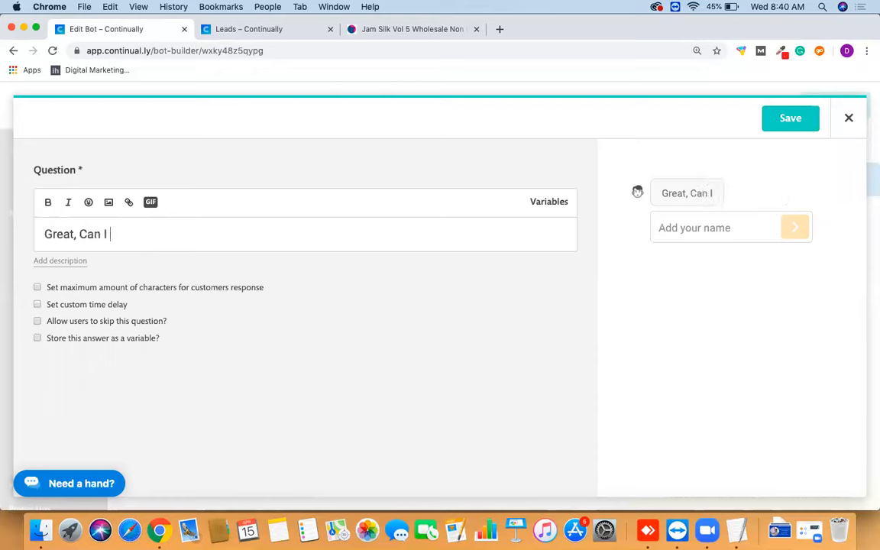
text(Know you)
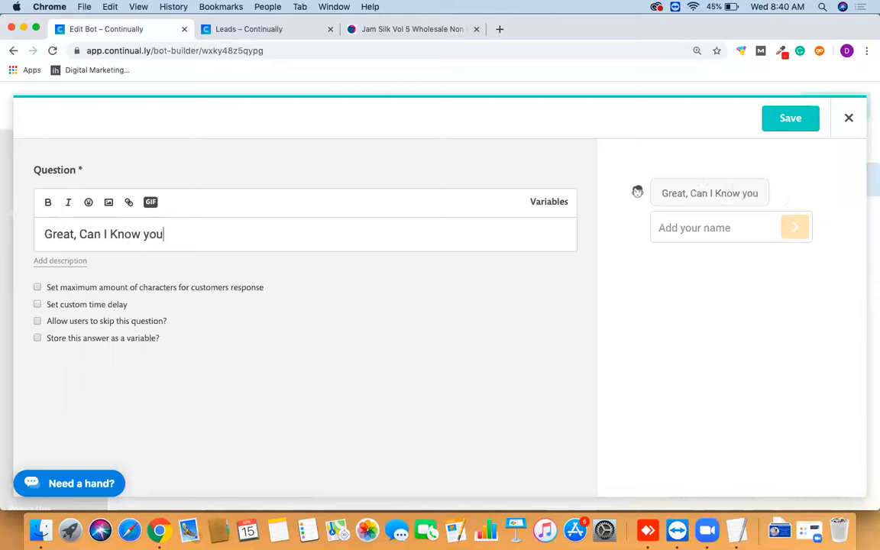
text(r Goog Name)
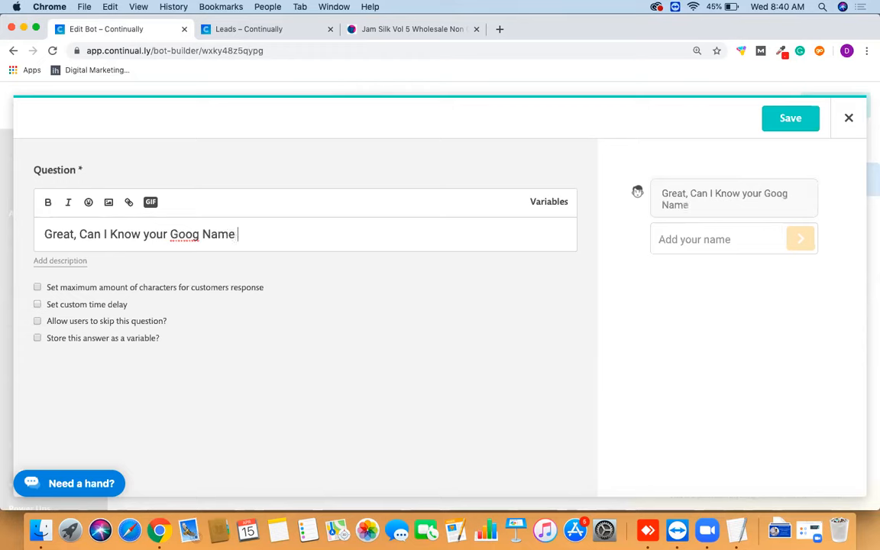
key(BackSpace)
key(BackSpace)
key(BackSpace)
key(BackSpace)
key(BackSpace)
key(BackSpace)
key(BackSpace)
text(d )
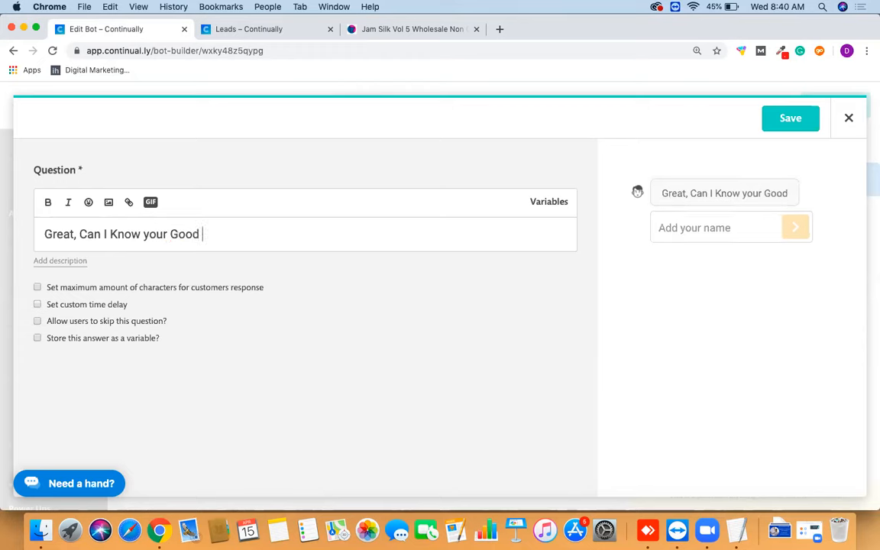
text(Name)
text( Please ?)
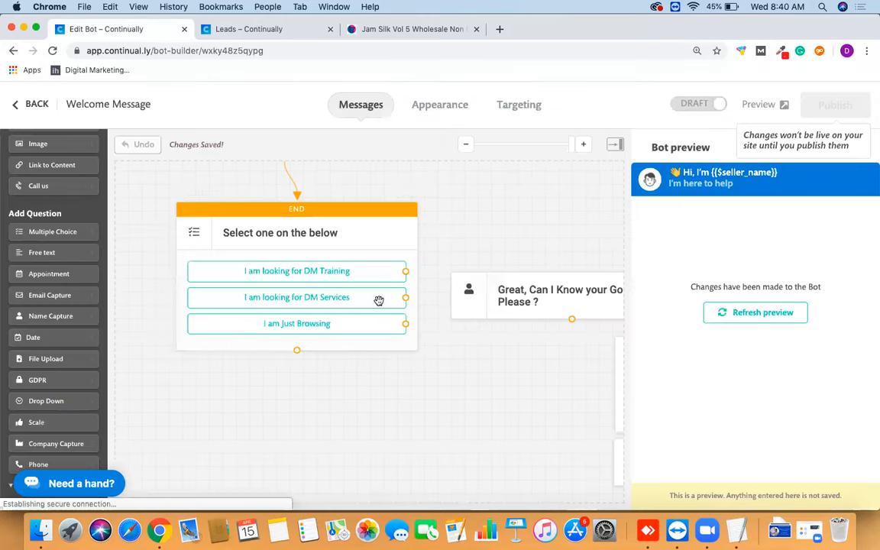
Link the "I am looking for DM Training" answer to the name question and move that question block lower.
drag(407, 274, 502, 291)
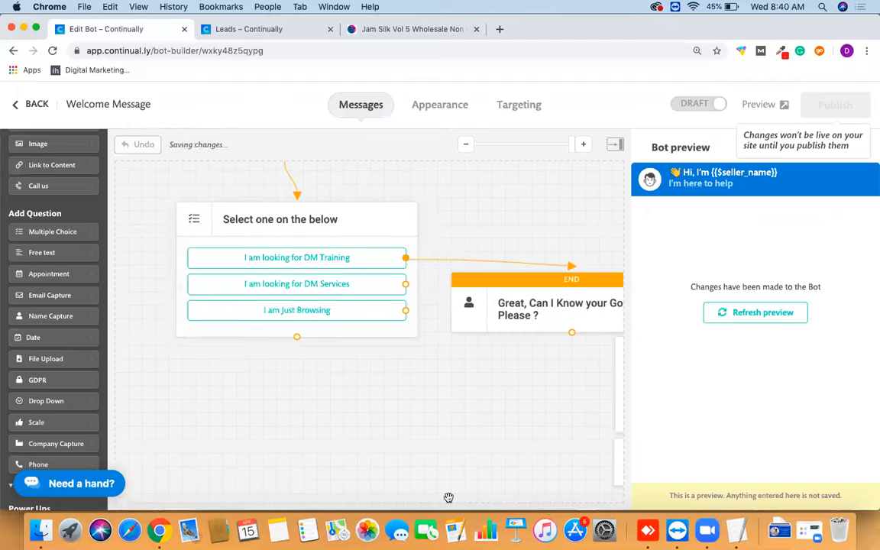
drag(463, 302, 413, 417)
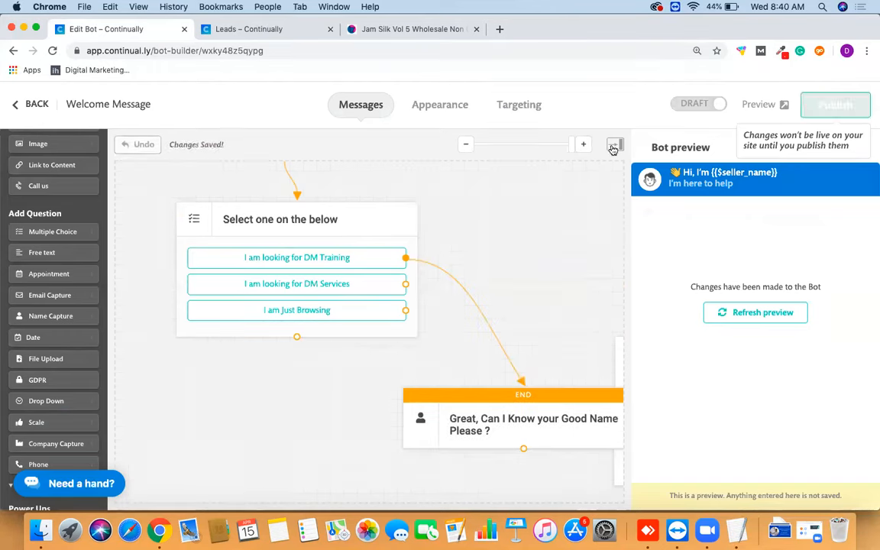
Hide the bot preview and delete the leftover "I'm sorry to hear you are having problems" and email address blocks.
click(615, 145)
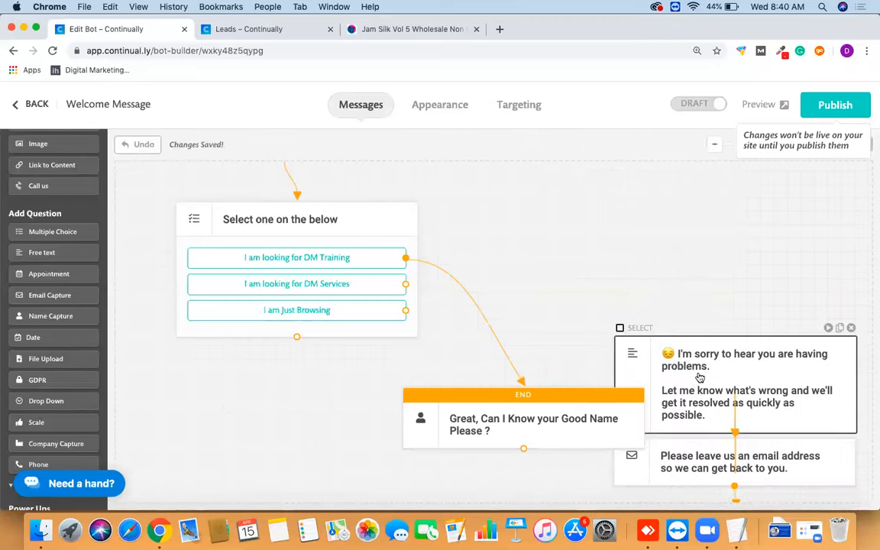
click(649, 382)
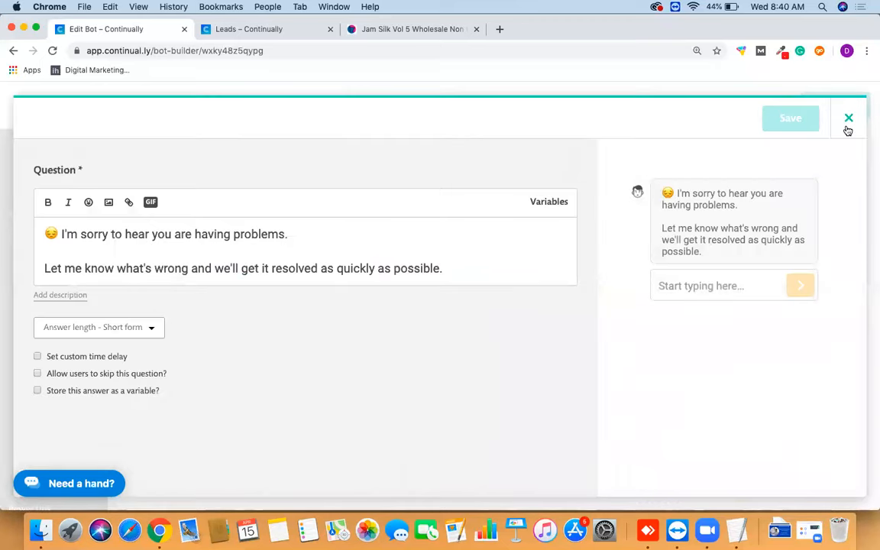
click(848, 119)
click(850, 329)
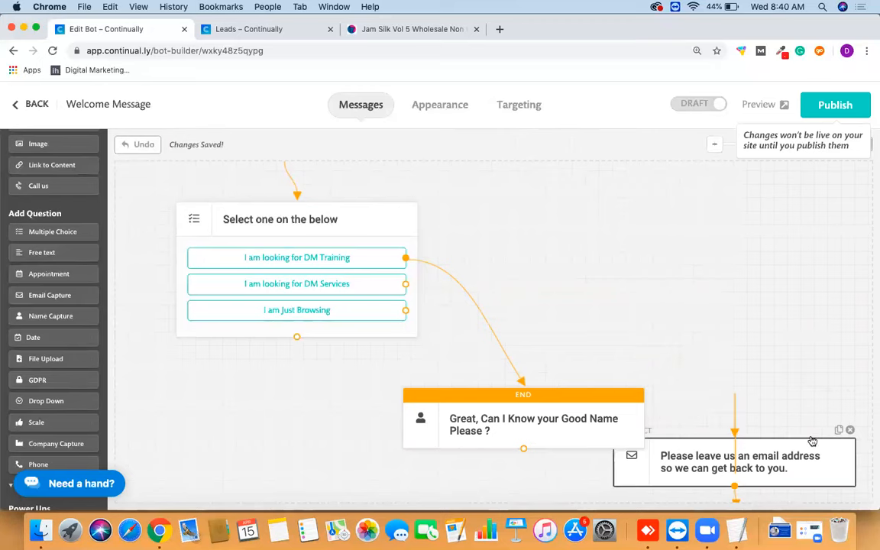
click(850, 429)
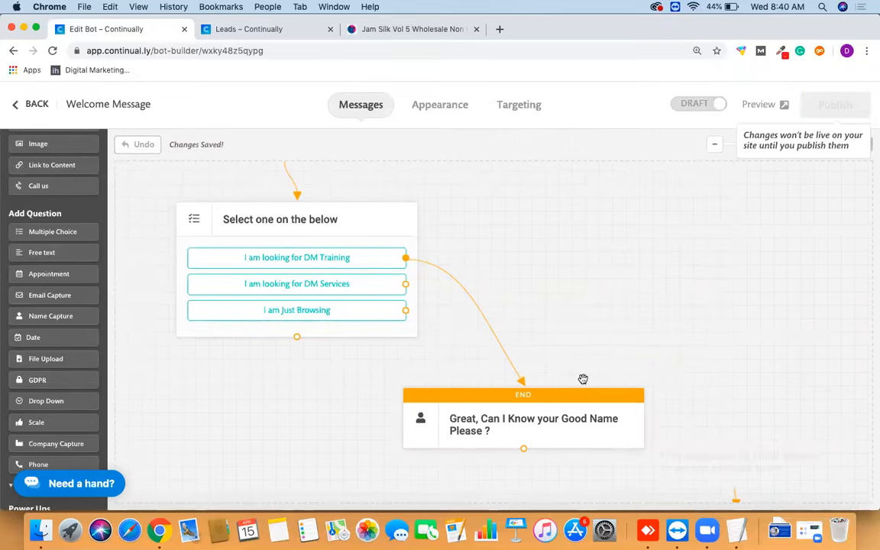
Move the name question up beside the answers and link "I am looking for DM Services" to it.
drag(567, 414, 611, 334)
click(348, 280)
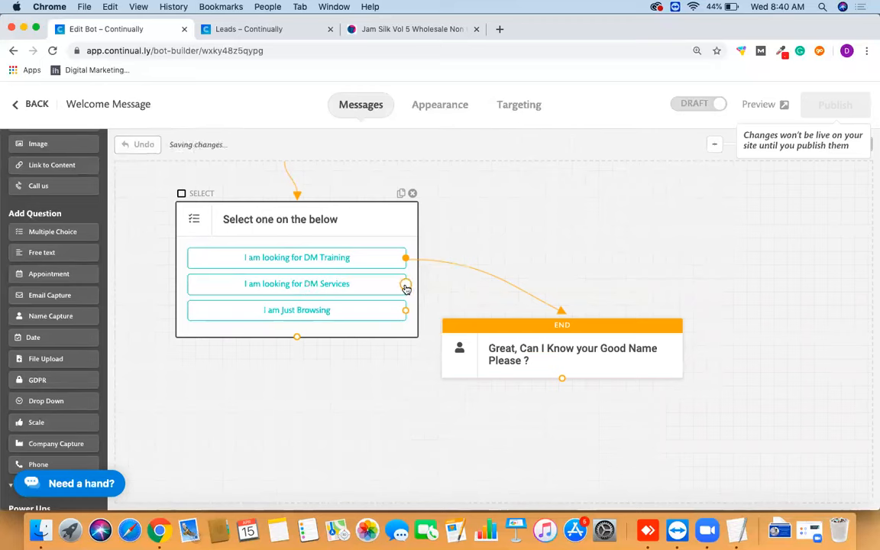
drag(405, 285, 530, 330)
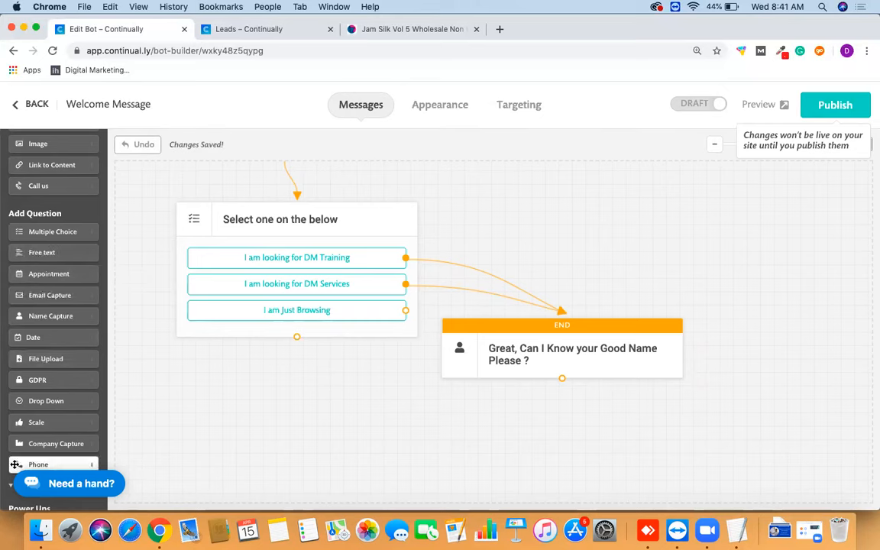
Add a Phone question below the name question, link the name question to it and keep its default wording.
drag(39, 465, 550, 424)
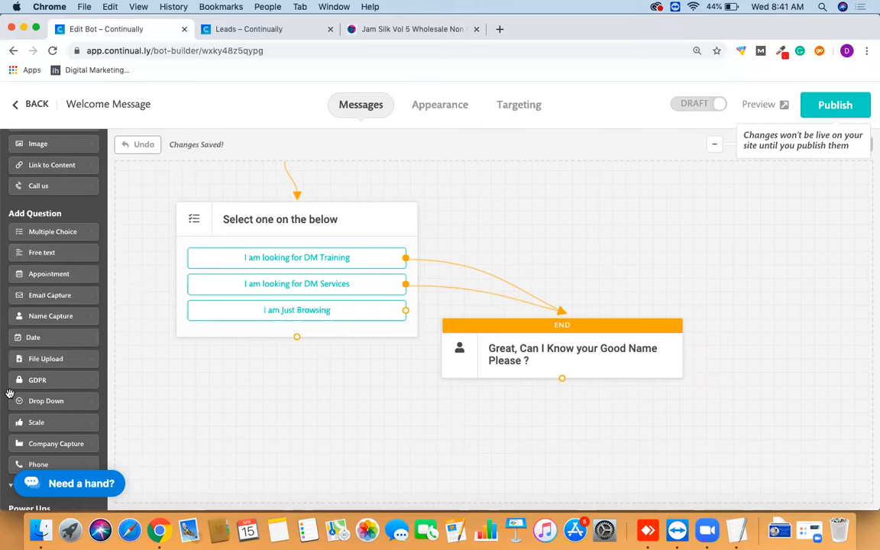
drag(564, 379, 638, 447)
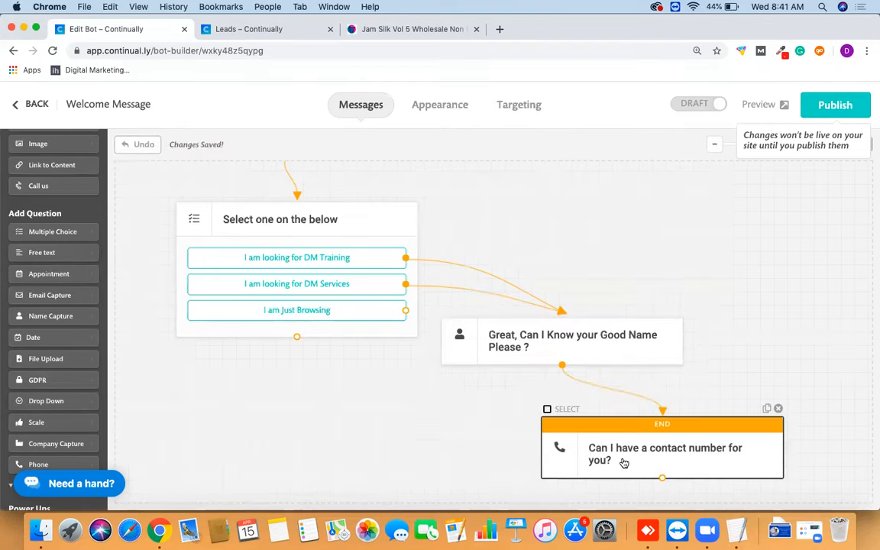
click(621, 463)
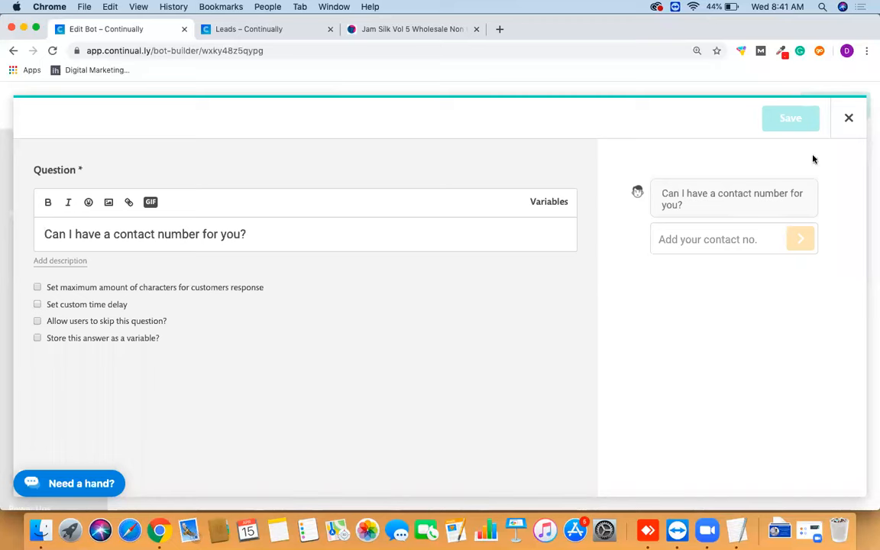
click(855, 132)
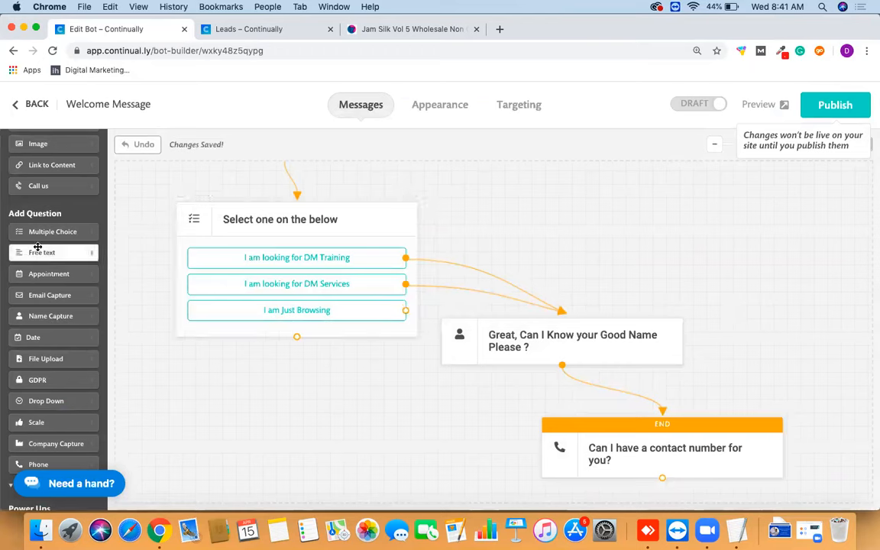
Add a Message block below the "Select one on the below" question and link the question's bottom connector to it.
scroll(77, 210, up, 3)
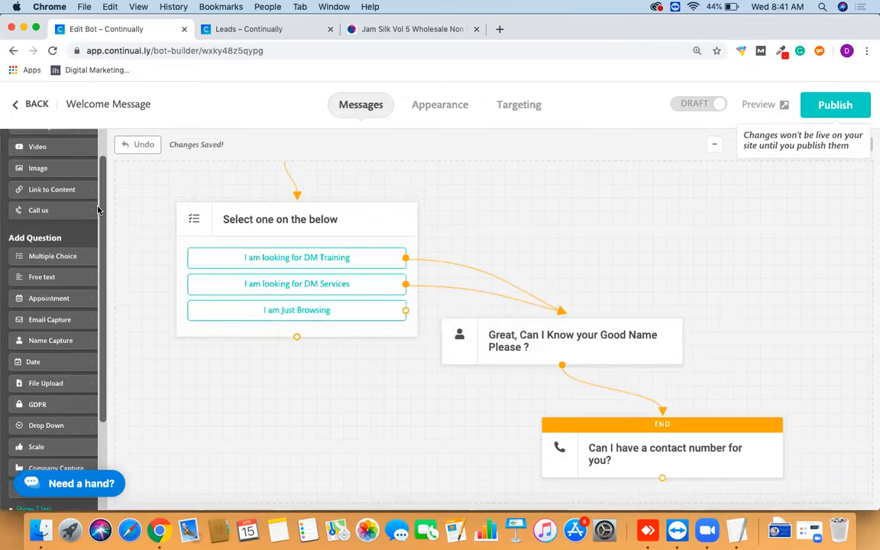
drag(51, 162, 255, 415)
drag(296, 366, 300, 426)
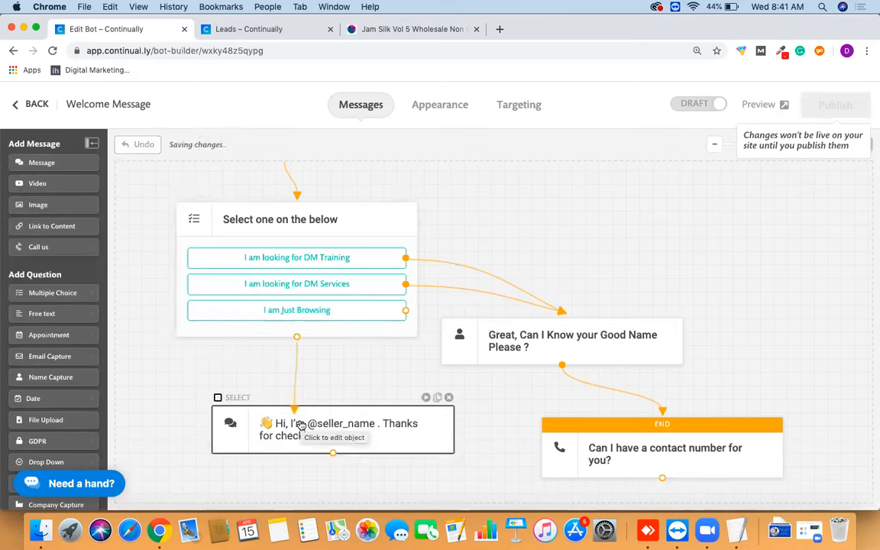
Replace the new message's default text with "Sure! If there is anything" and save it.
click(279, 459)
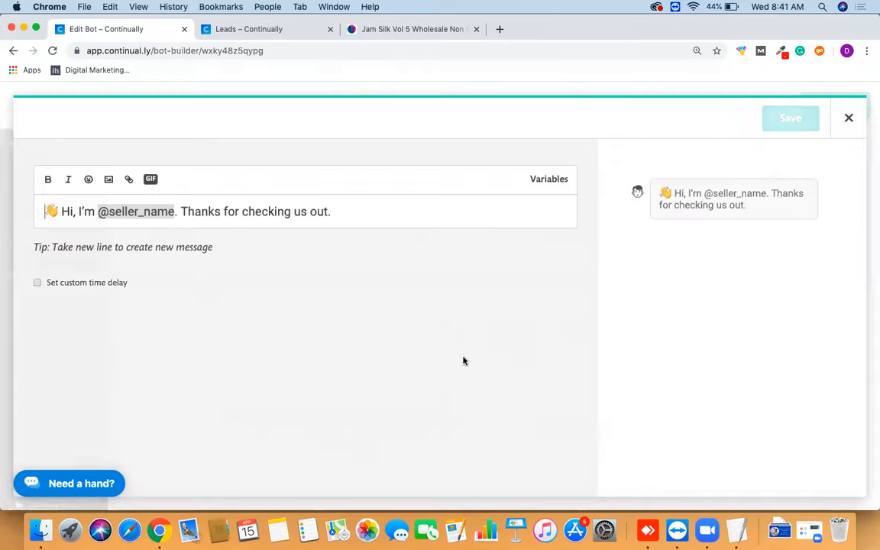
key(super+a)
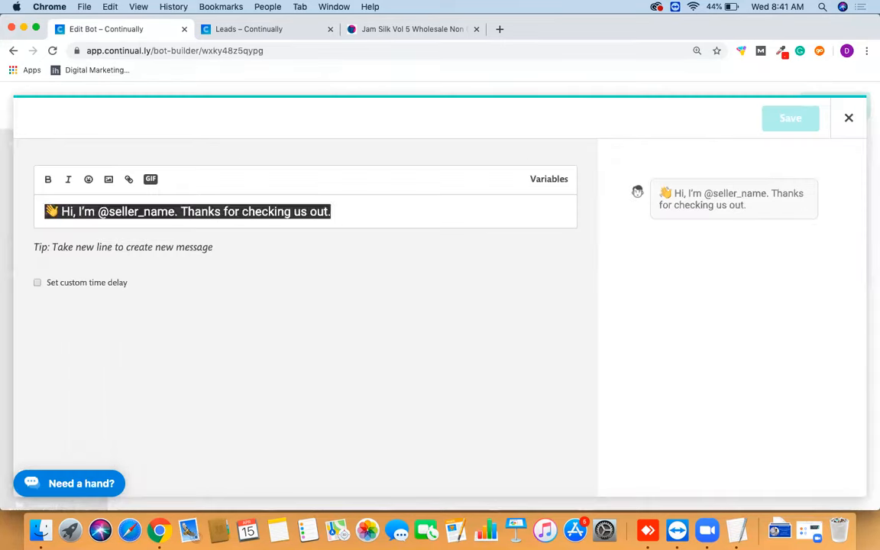
key(BackSpace)
text(Sure! If there is anything)
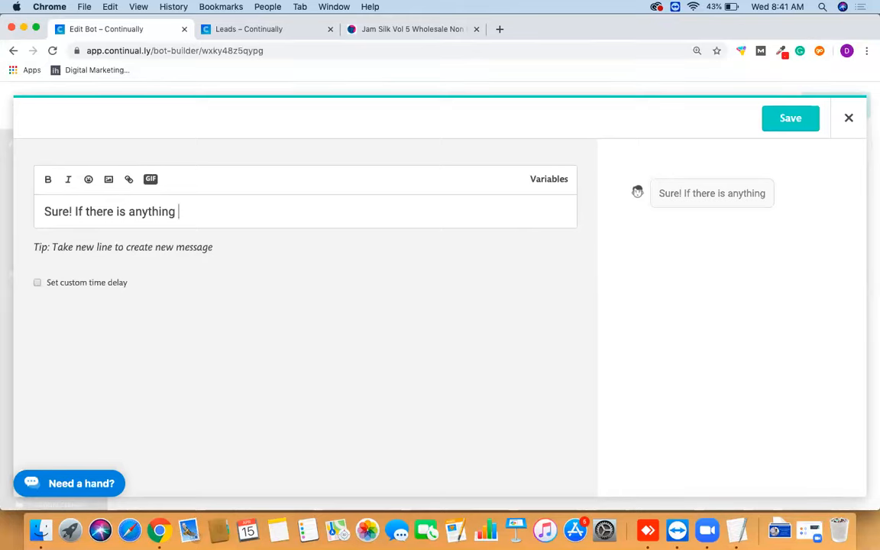
click(792, 120)
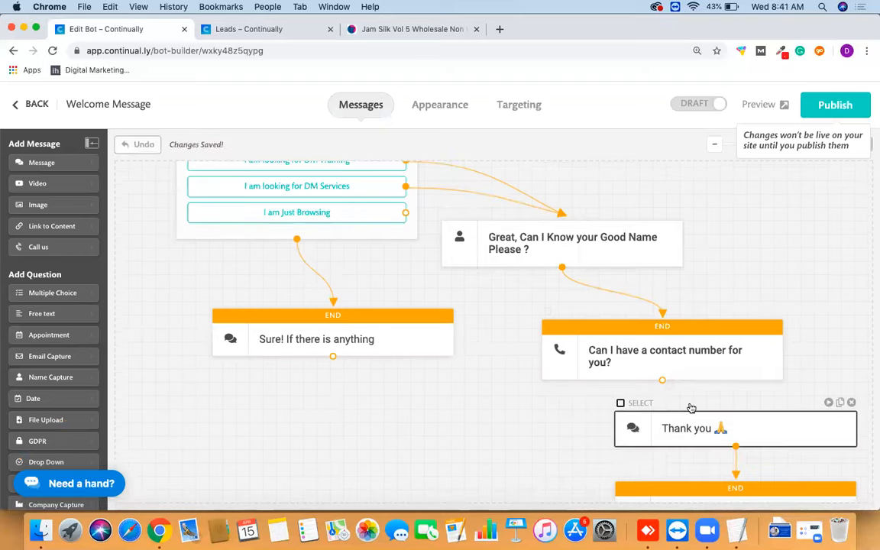
Delete the leftover "Thank you" and "We will get back to you ASAP" message blocks.
scroll(690, 405, down, 3)
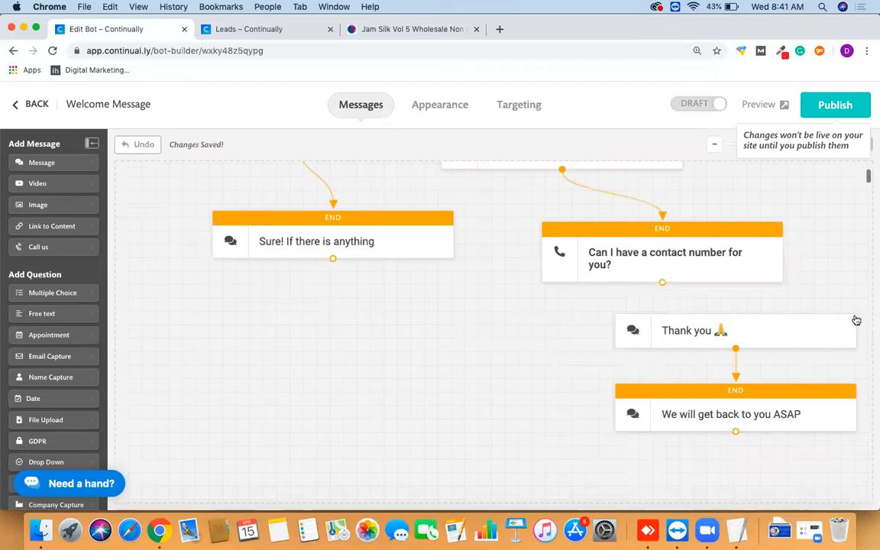
click(852, 306)
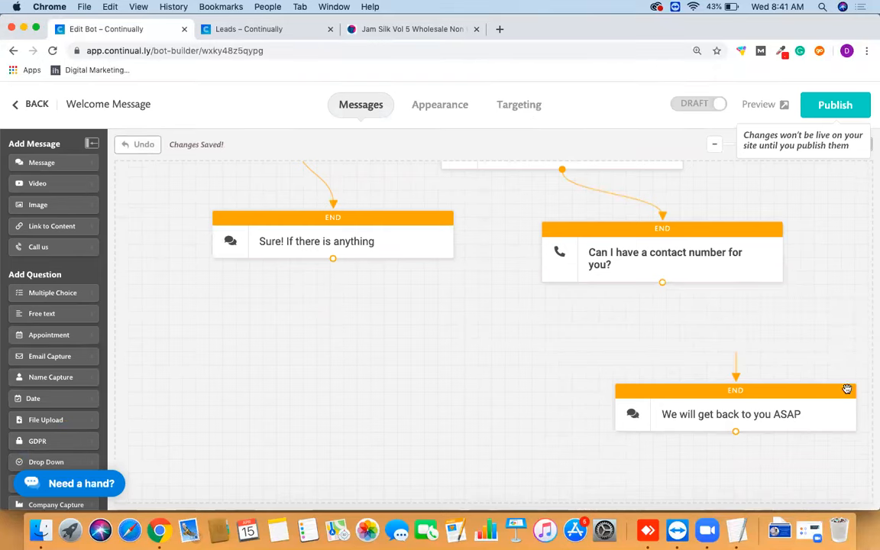
click(852, 375)
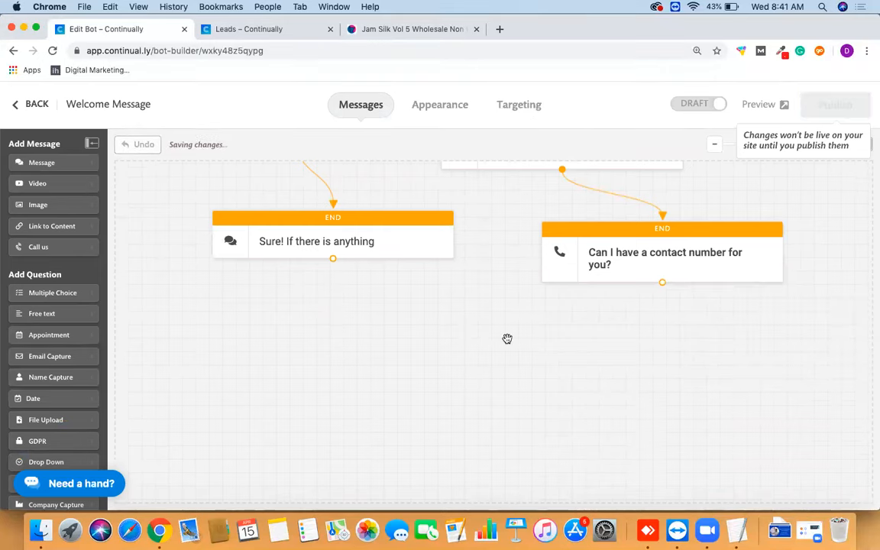
Link the "I am Just Browsing" answer to the "Sure! If there is anything" message.
scroll(507, 339, up, 4)
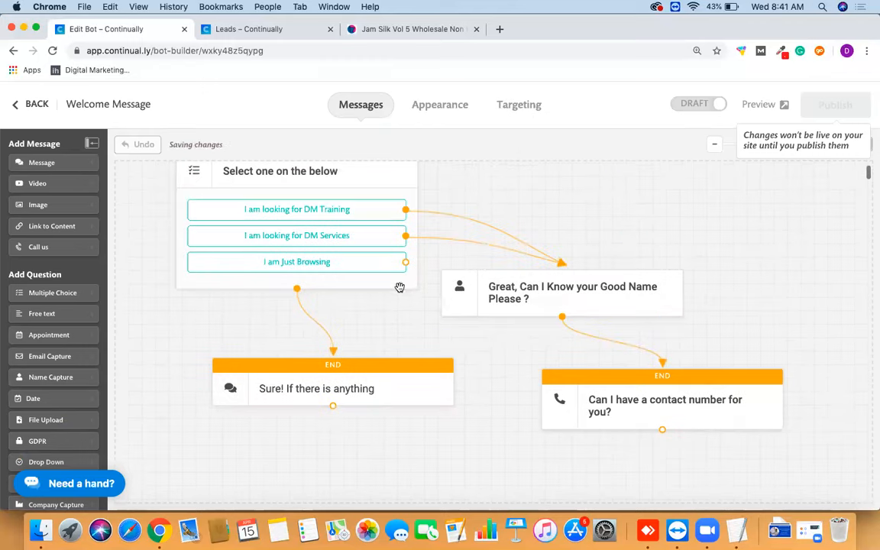
drag(407, 266, 370, 361)
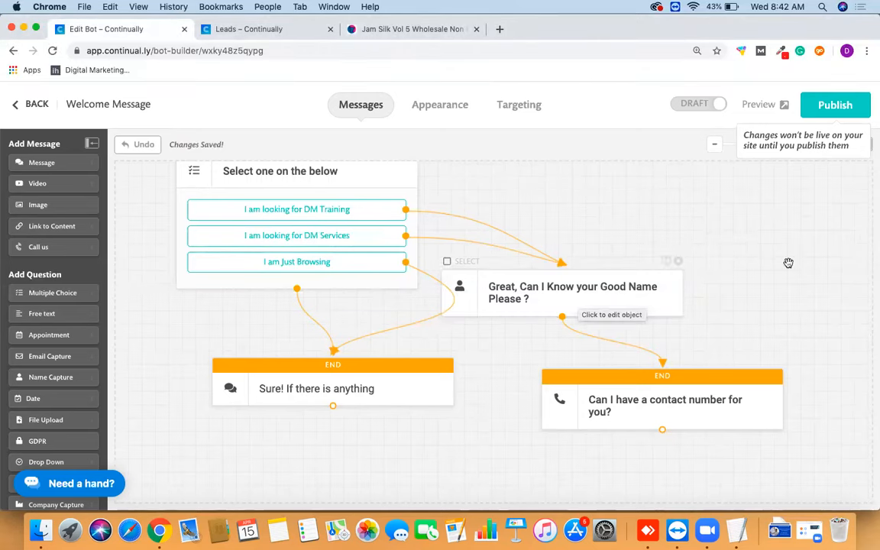
Set a custom time delay of 5 seconds on the "Select one on the below" question and save it.
scroll(785, 264, up, 3)
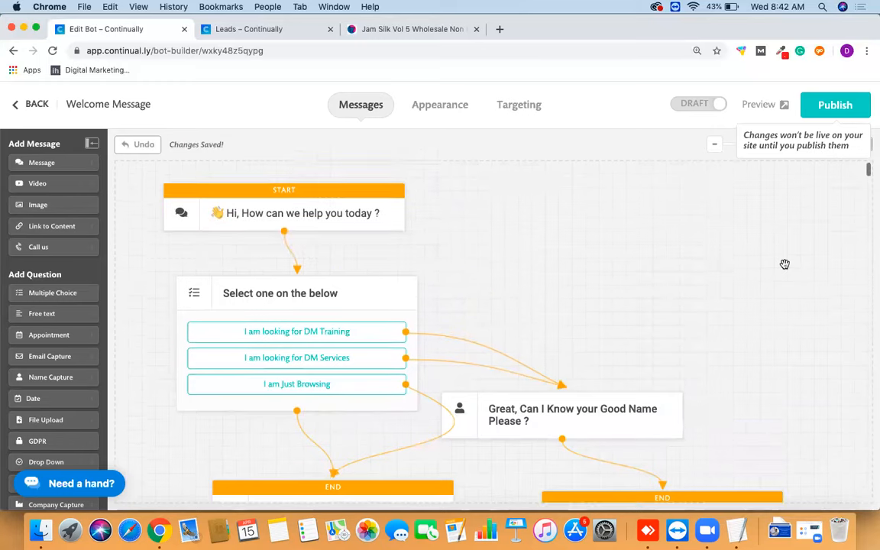
click(360, 304)
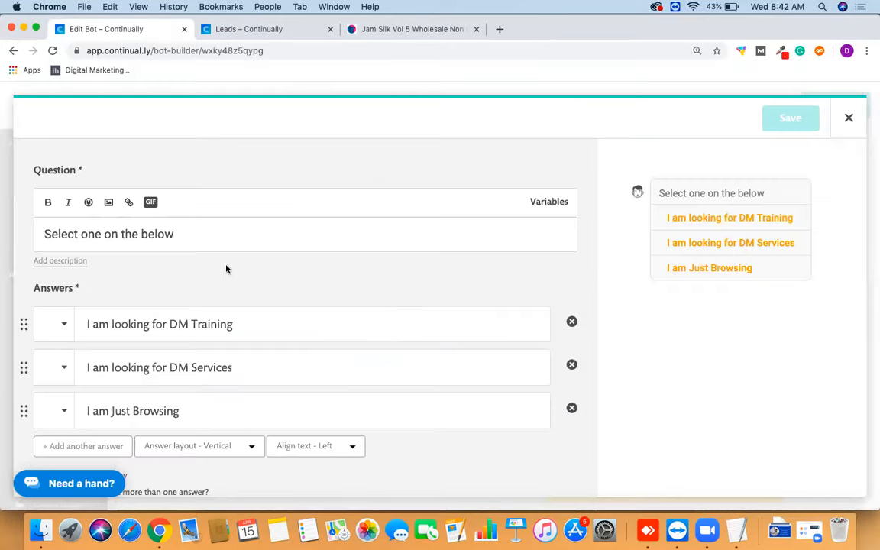
scroll(226, 267, down, 3)
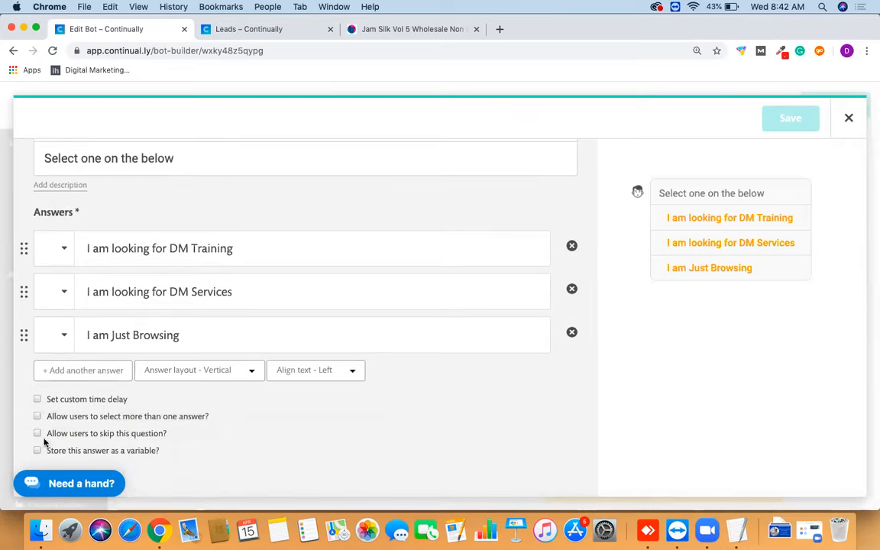
click(37, 400)
scroll(38, 404, down, 1)
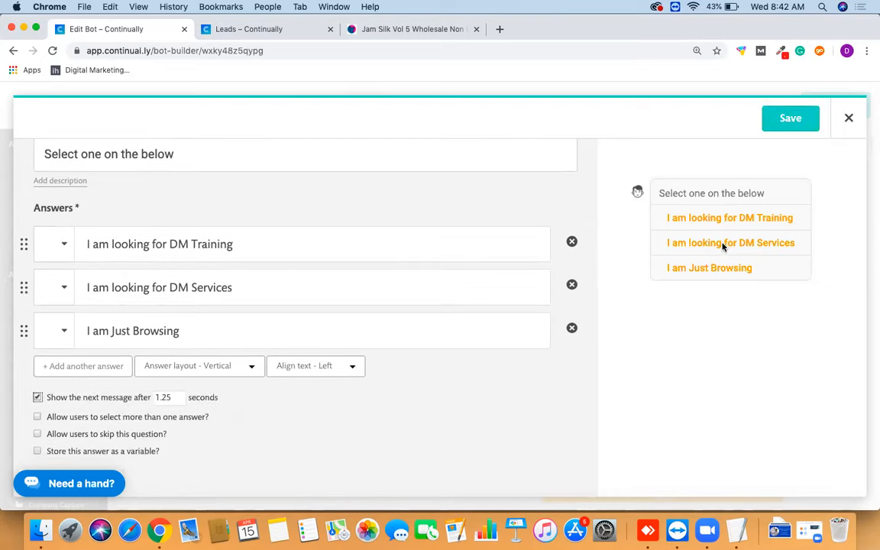
drag(175, 398, 140, 402)
text(5)
click(783, 129)
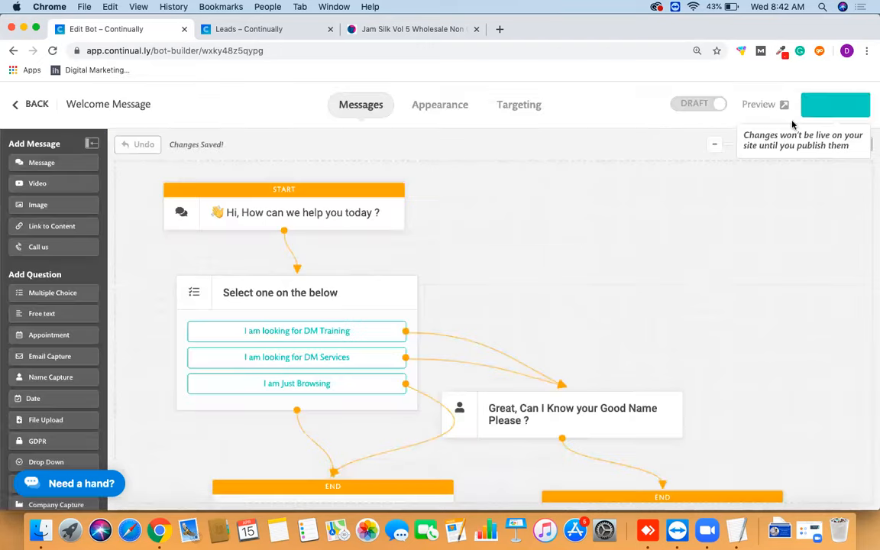
Add a Free text question below "Can I have a contact number for you?" and link the contact number question to it.
scroll(672, 326, down, 3)
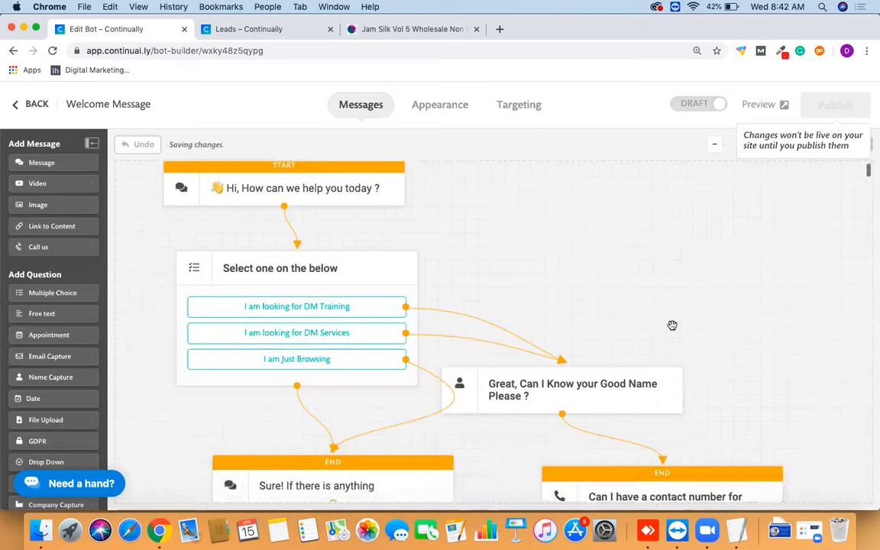
scroll(675, 330, down, 5)
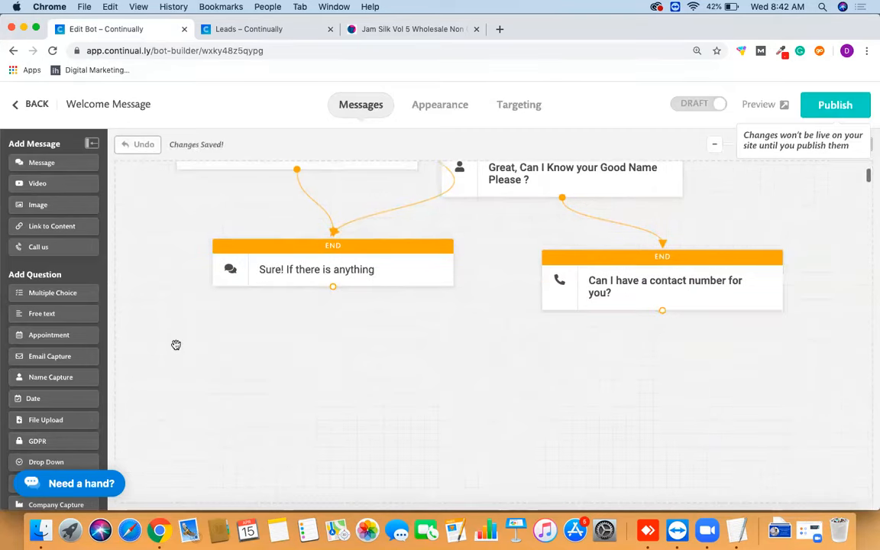
drag(43, 313, 664, 314)
drag(683, 358, 682, 357)
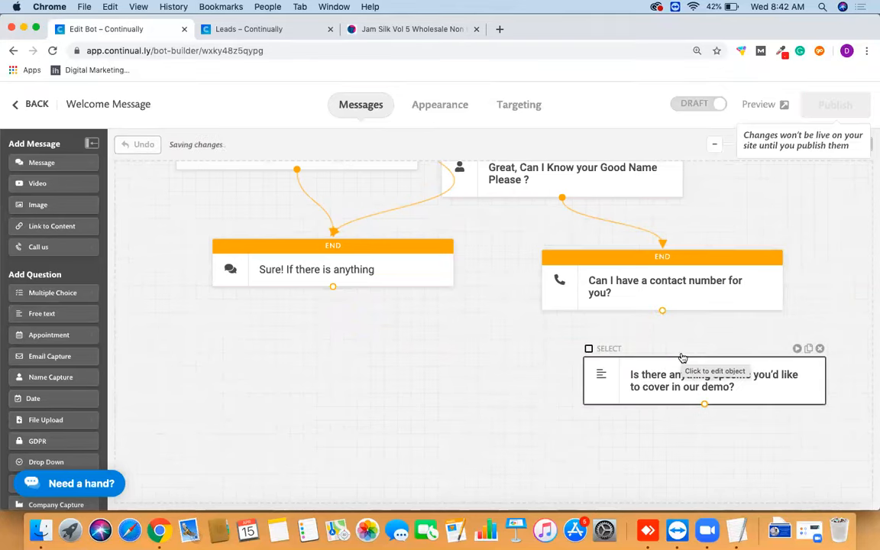
drag(663, 313, 682, 373)
Review the new free text question's wording and settings, closing its editor without changes.
click(636, 402)
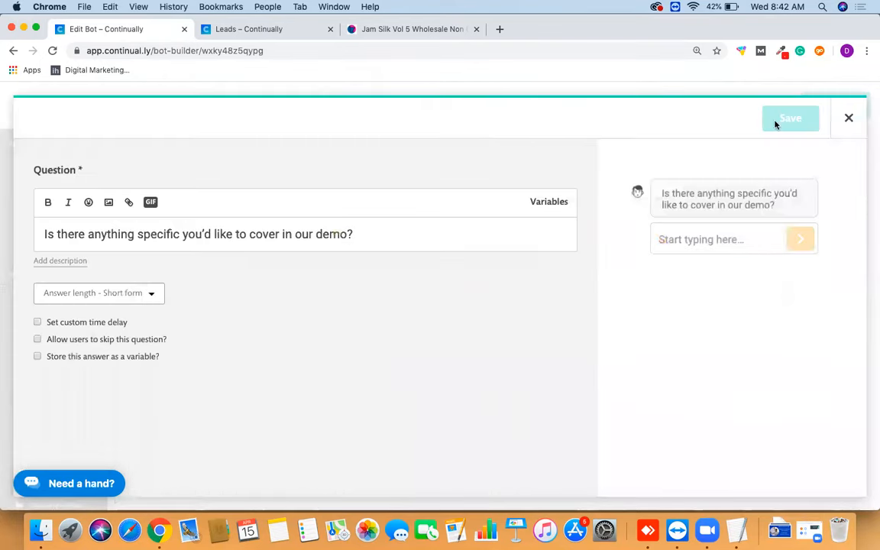
click(850, 118)
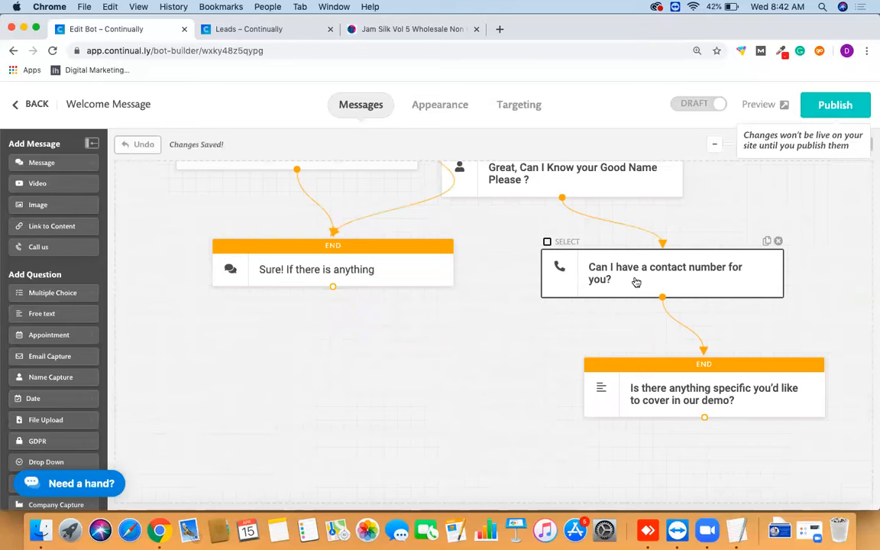
click(614, 359)
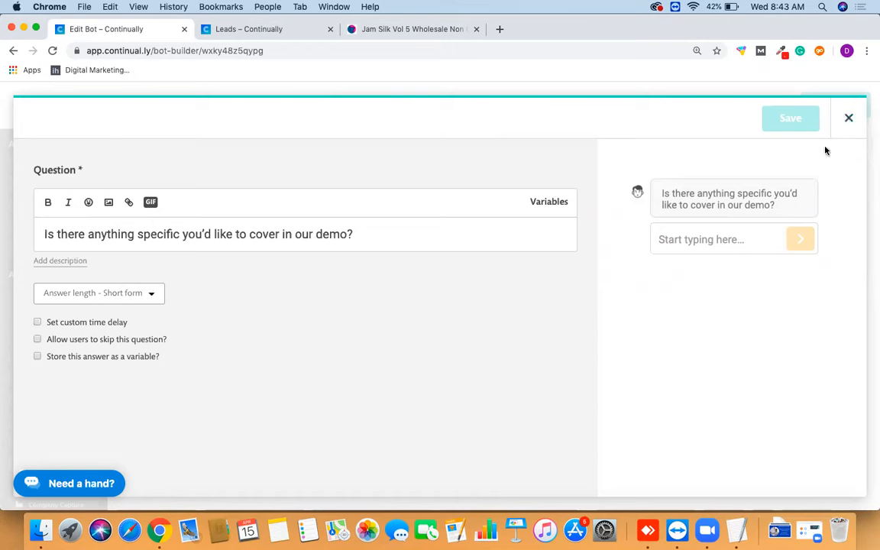
click(846, 116)
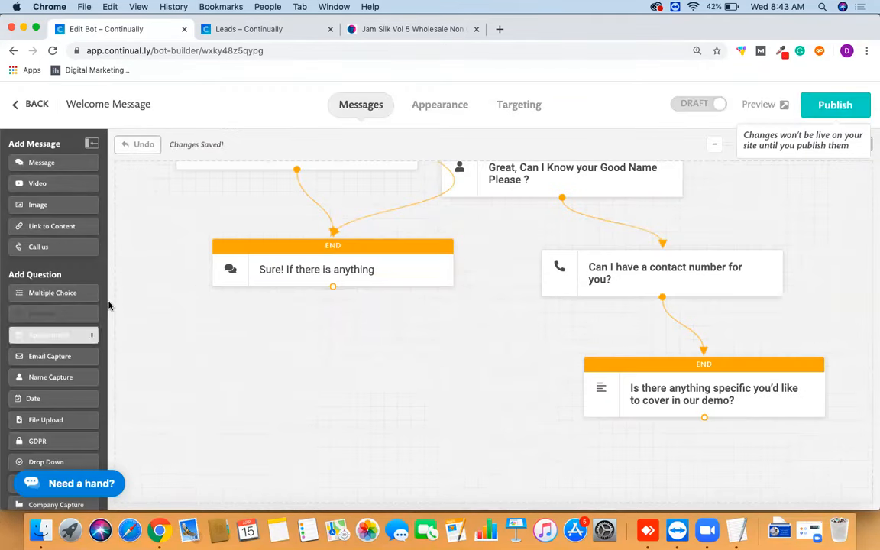
Move the "Is there anything specific you'd like to cover in our demo?" block directly beneath the contact number question.
scroll(253, 356, up, 5)
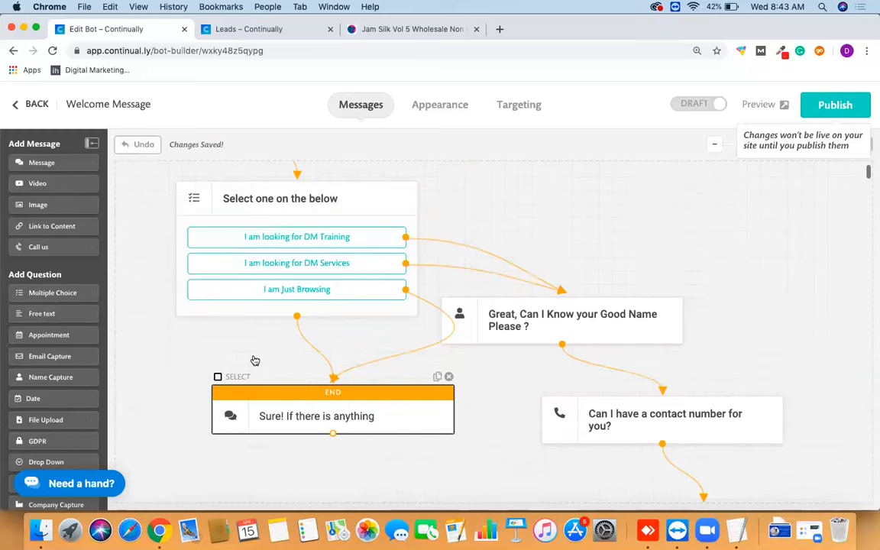
scroll(544, 321, up, 4)
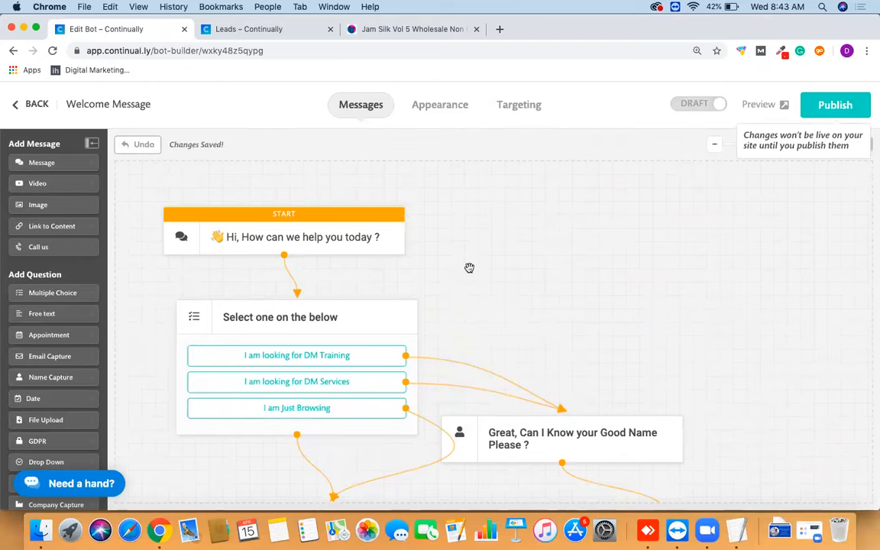
scroll(470, 268, down, 1)
scroll(469, 268, down, 7)
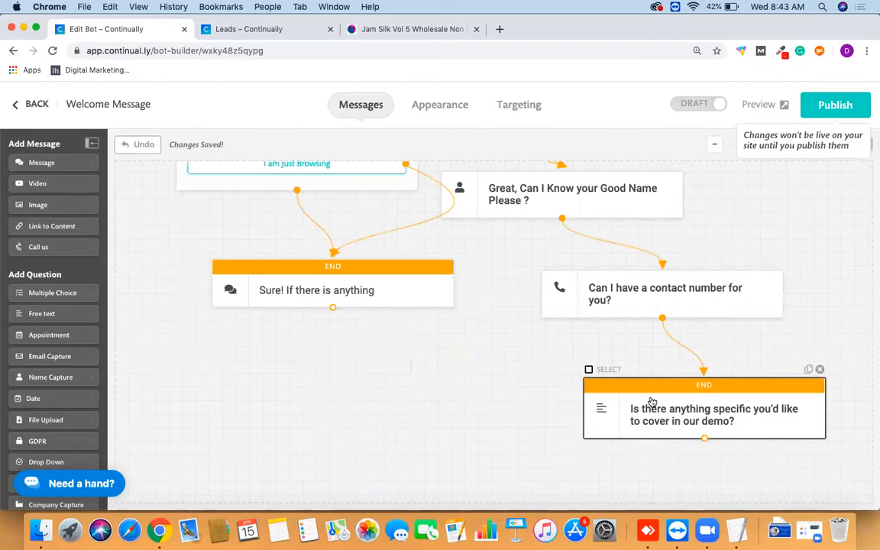
drag(652, 403, 588, 379)
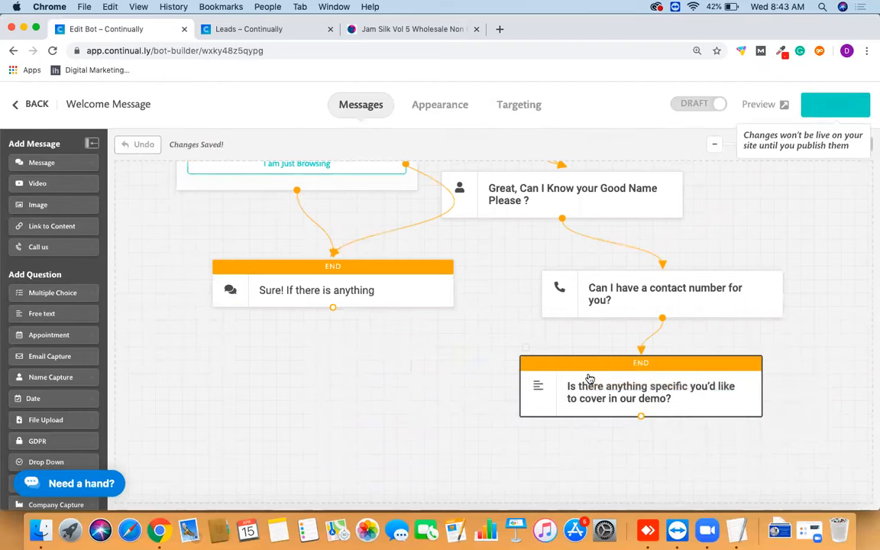
Check the answer length options of the free text question and close its editor without changes.
click(631, 400)
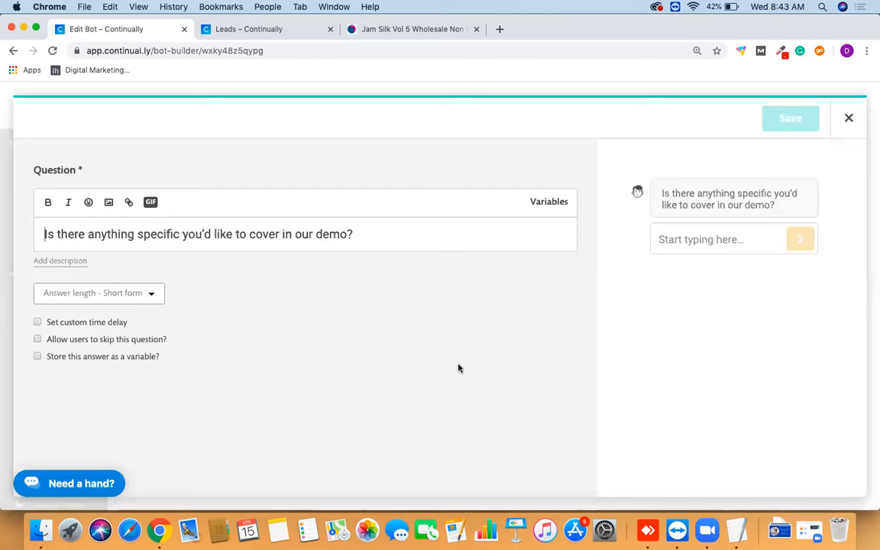
click(116, 296)
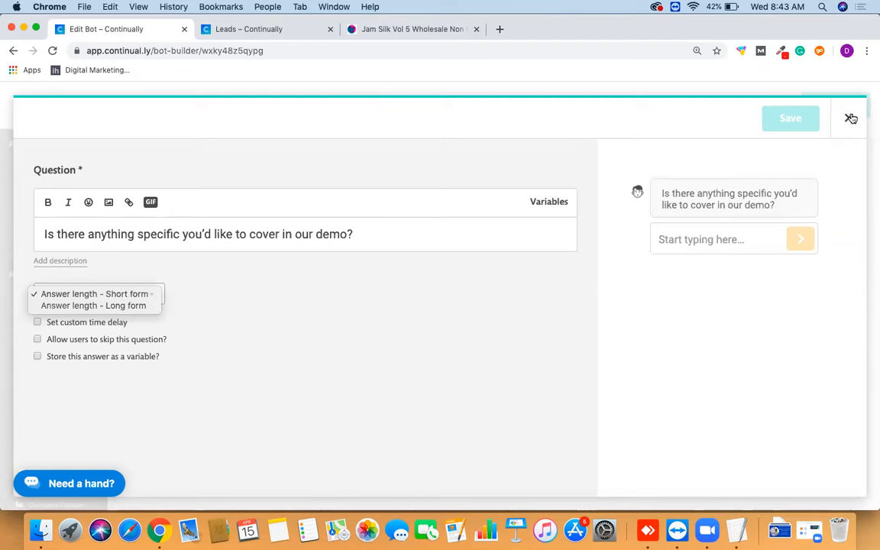
click(650, 329)
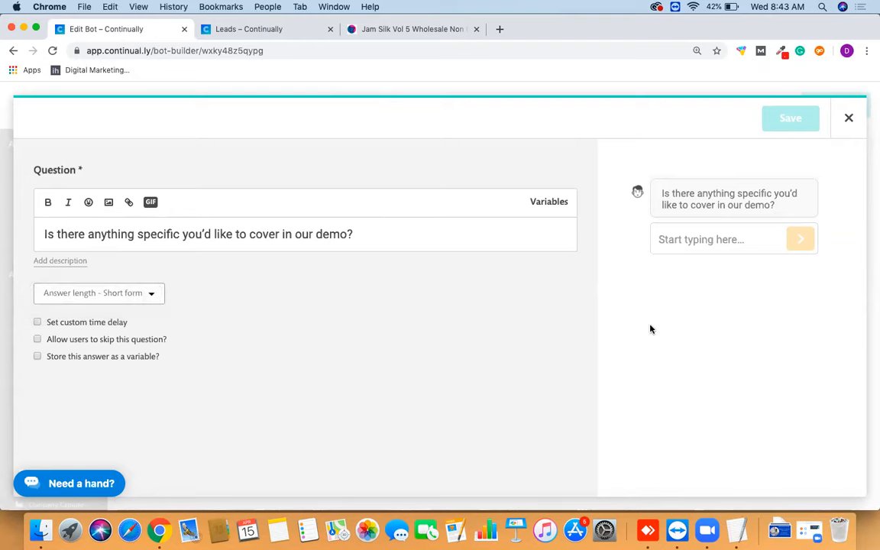
click(851, 122)
Publish the Welcome Message bot and dismiss the notification.
scroll(509, 375, up, 1)
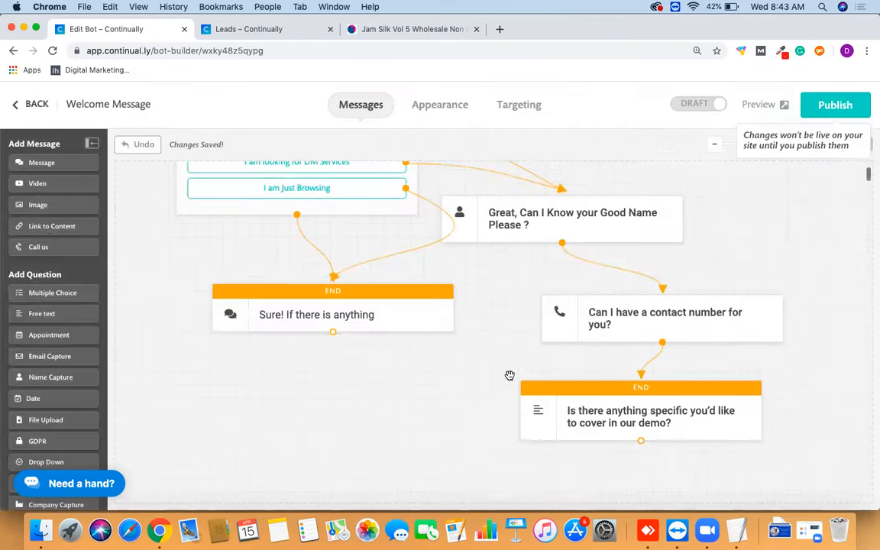
scroll(510, 375, up, 5)
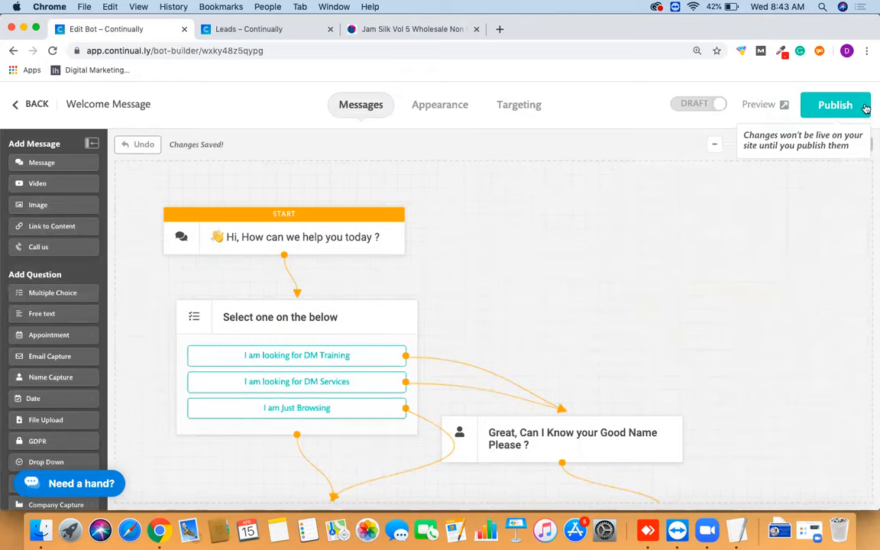
click(833, 109)
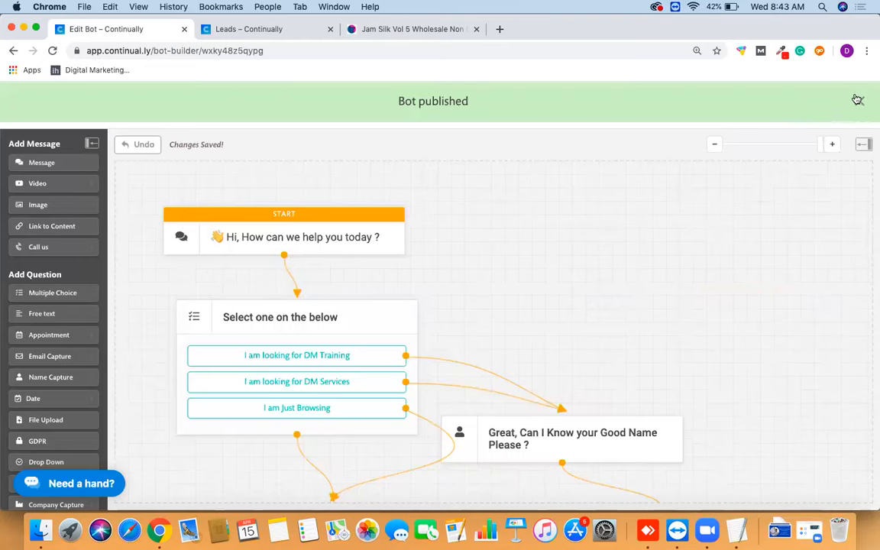
click(858, 101)
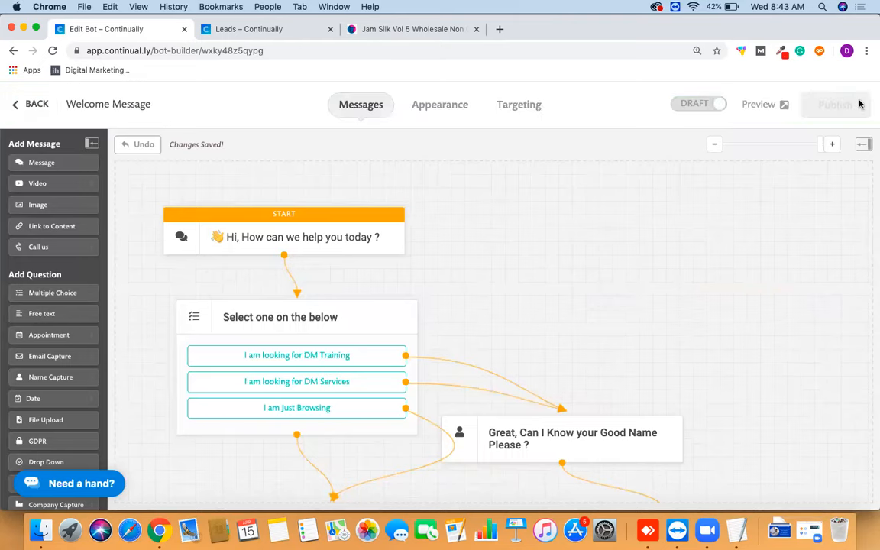
Return to the bots list and open the messages of "Textile Zone - Bot" for editing.
click(36, 105)
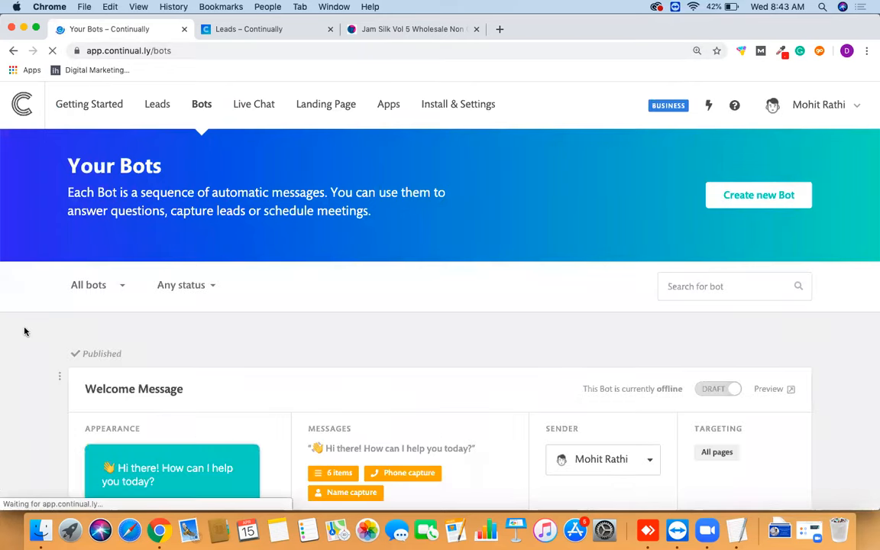
scroll(25, 331, down, 3)
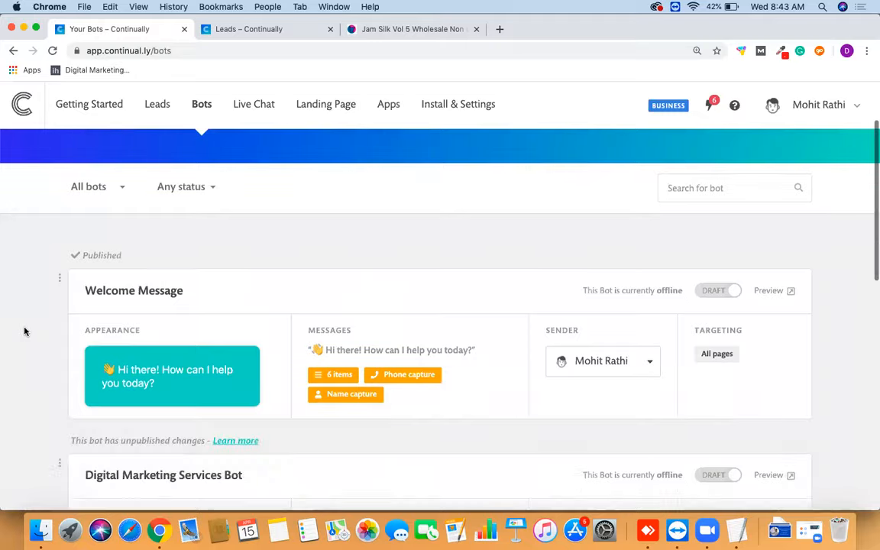
scroll(24, 331, down, 5)
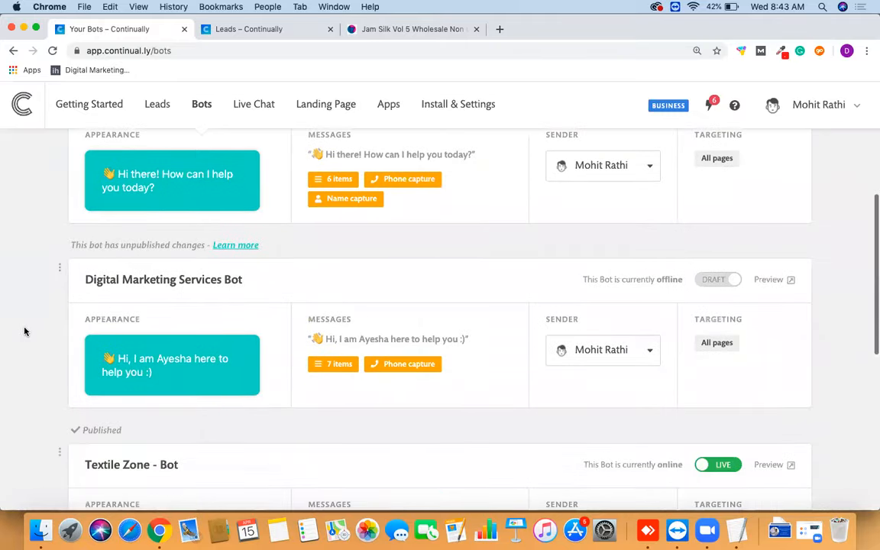
scroll(24, 331, down, 5)
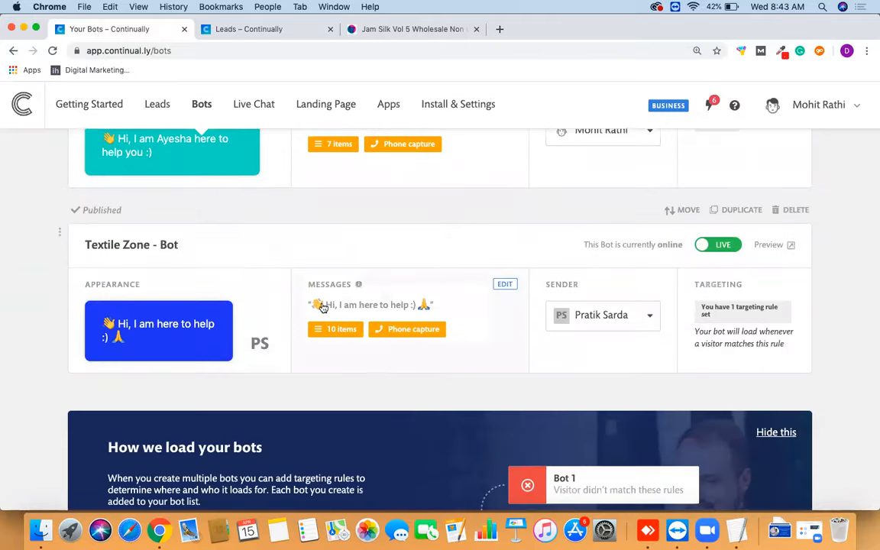
click(501, 289)
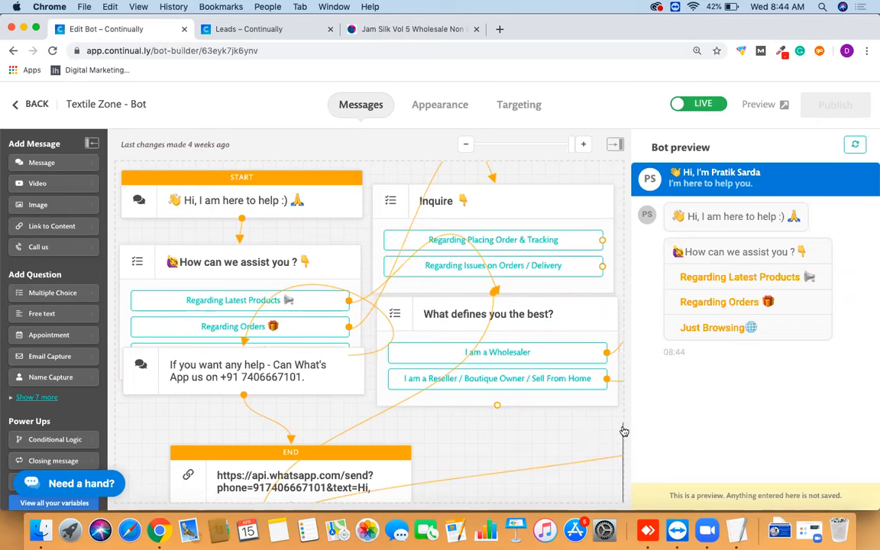
Open the Textile Zone bot's preview in a separate tab and return to its message flow.
scroll(625, 431, right, 5)
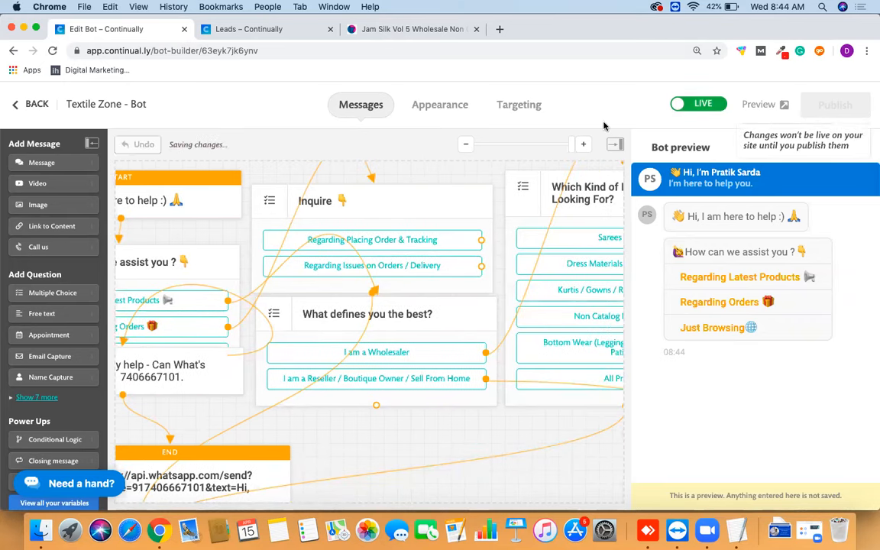
click(756, 107)
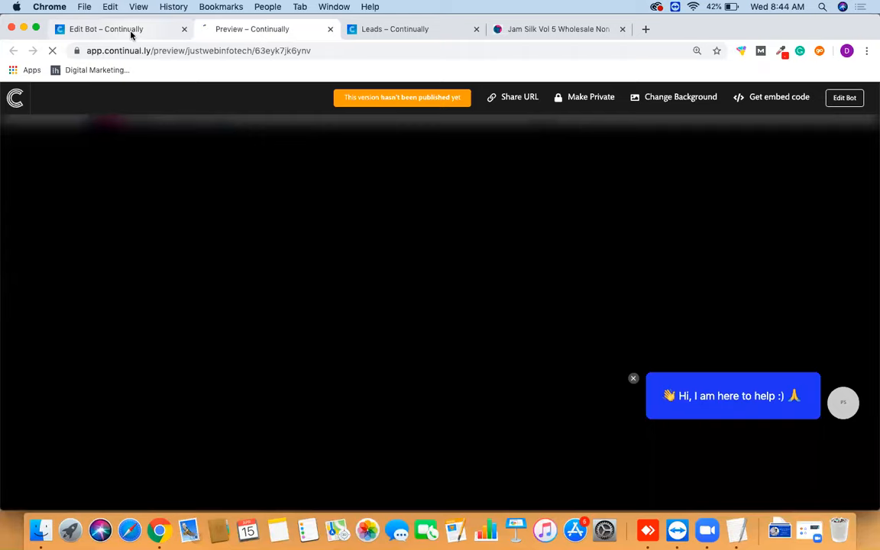
click(131, 34)
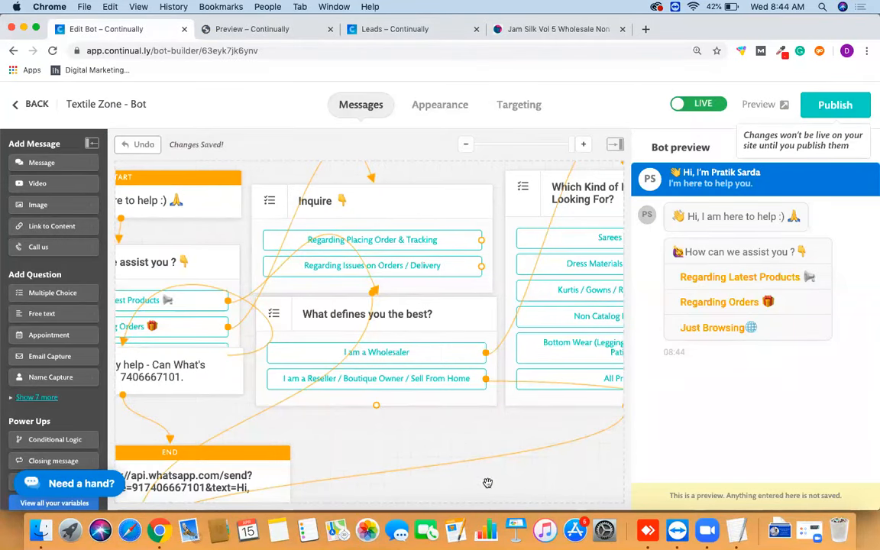
Examine how the Textile Zone bot's inquiry, customer type and product questions connect across the canvas.
drag(423, 440, 542, 414)
drag(559, 352, 300, 479)
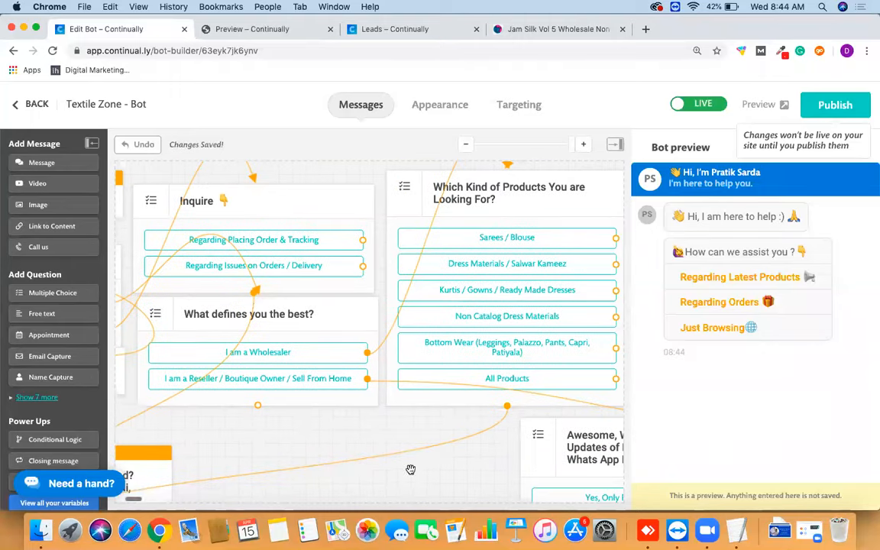
drag(408, 468, 572, 465)
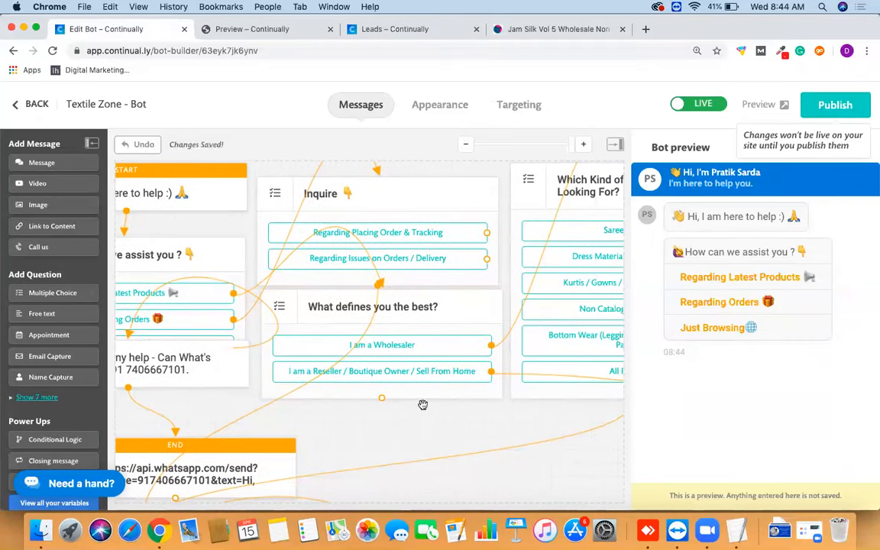
mouse_move(397, 431)
mouse_down()
mouse_move(472, 417)
mouse_move(489, 428)
mouse_move(478, 456)
mouse_move(399, 436)
mouse_up()
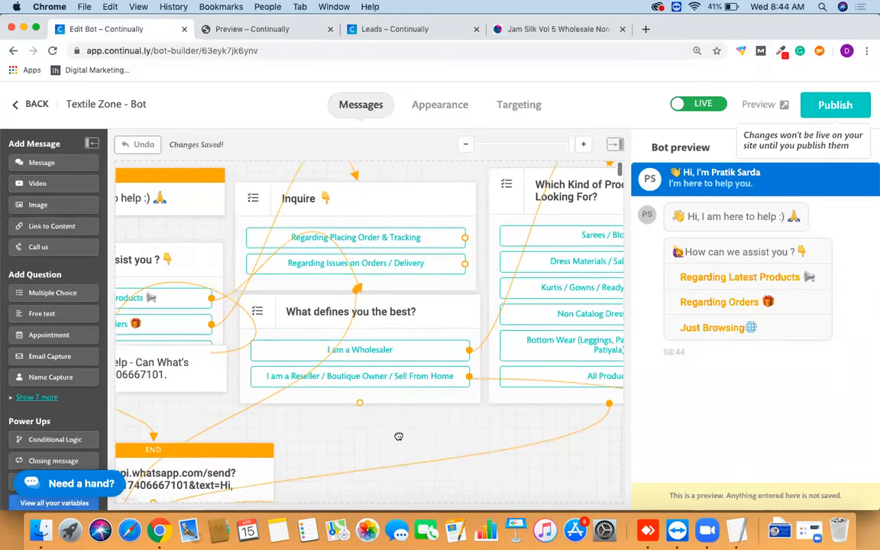
drag(454, 455, 428, 436)
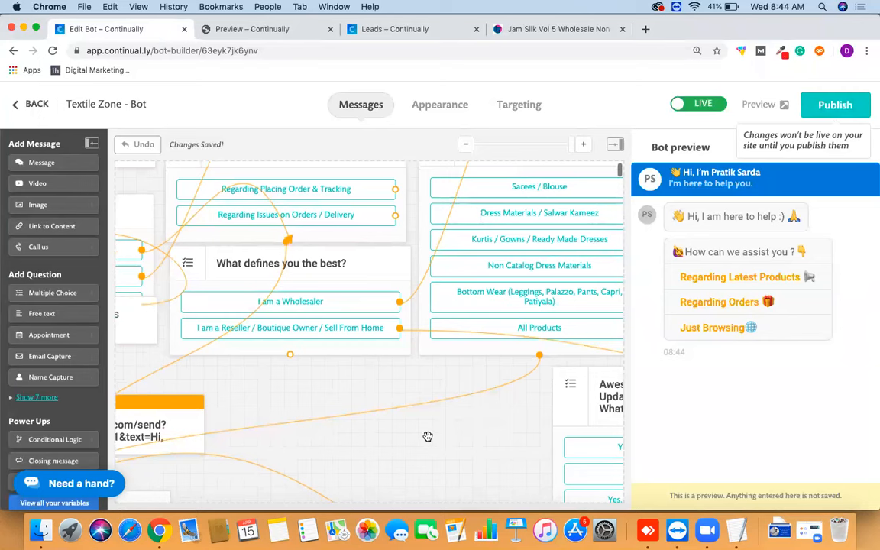
Test the Textile Zone bot preview by answering "Regarding Orders" and "Regarding Placing Order & Tracking", and return to the bots list.
drag(495, 448, 390, 406)
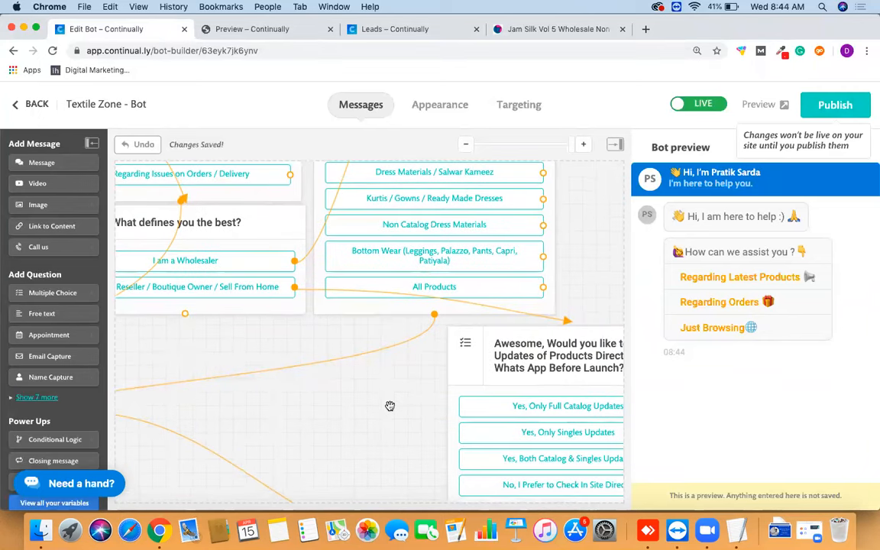
click(723, 303)
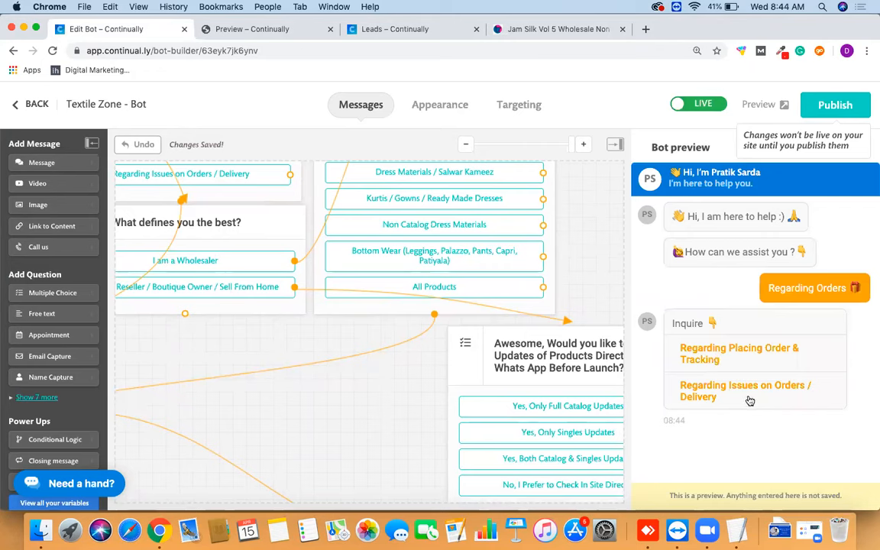
click(727, 365)
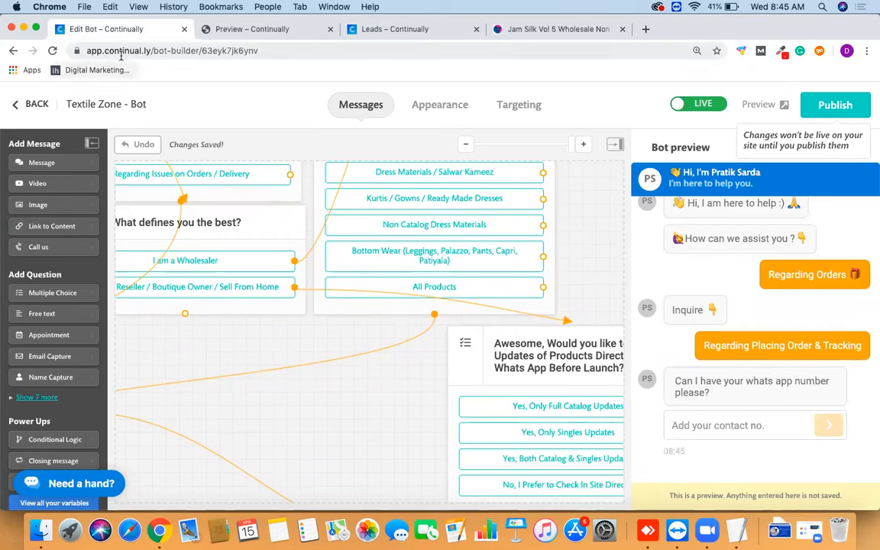
click(34, 104)
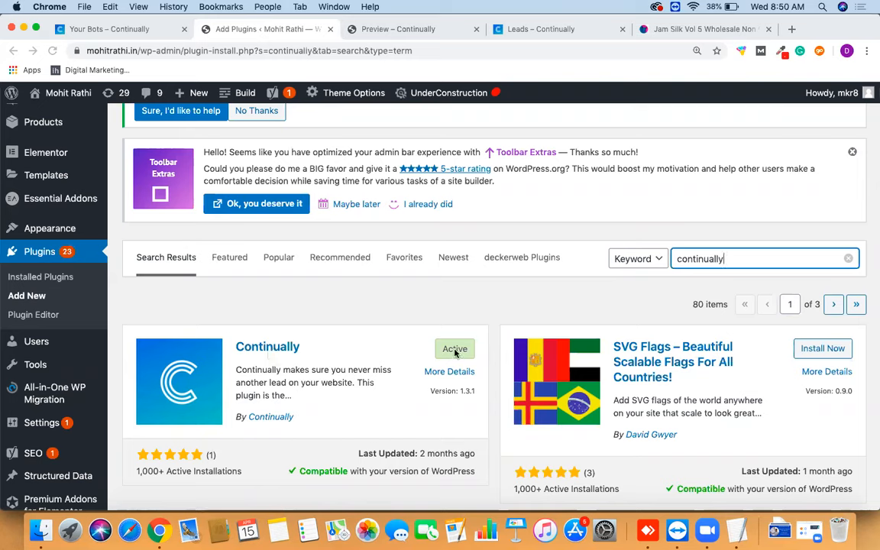
Switch to the WordPress admin, open the Continually plugin's settings and enable Continually on the website.
click(288, 305)
scroll(289, 305, down, 3)
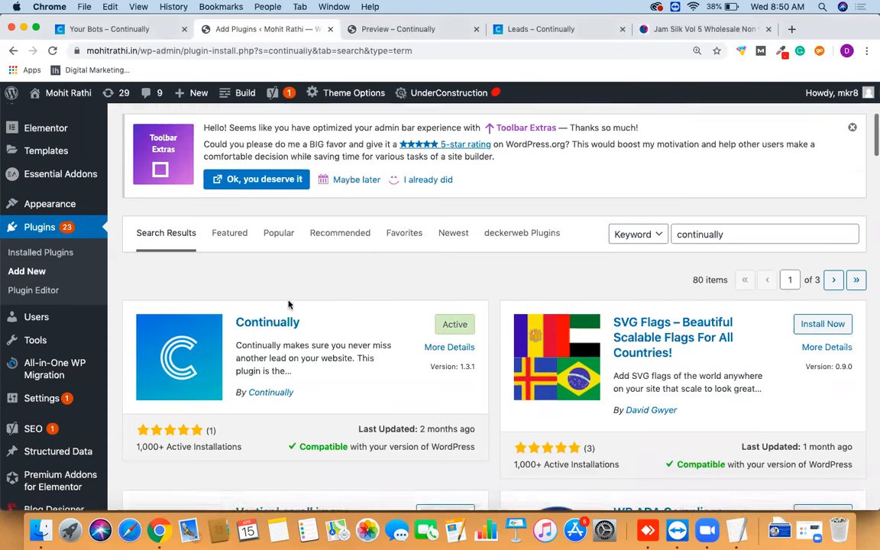
mouse_move(83, 327)
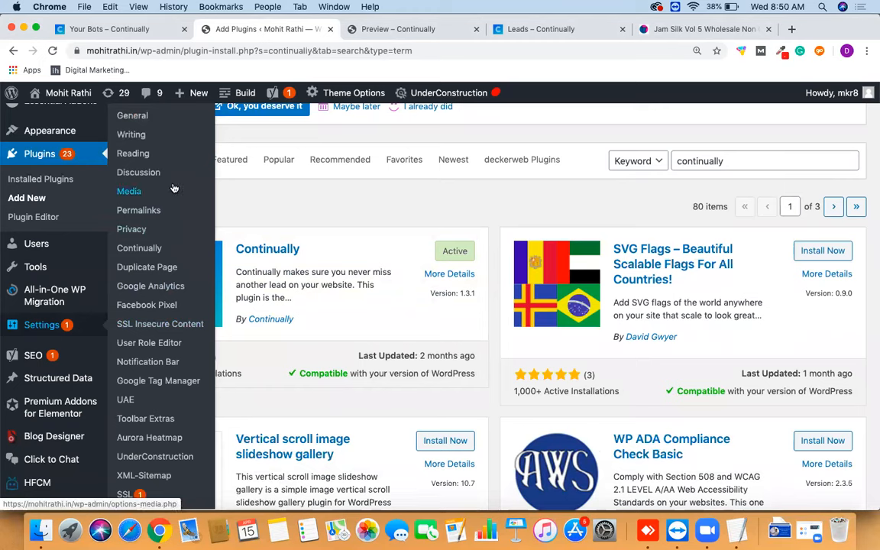
scroll(145, 371, up, 1)
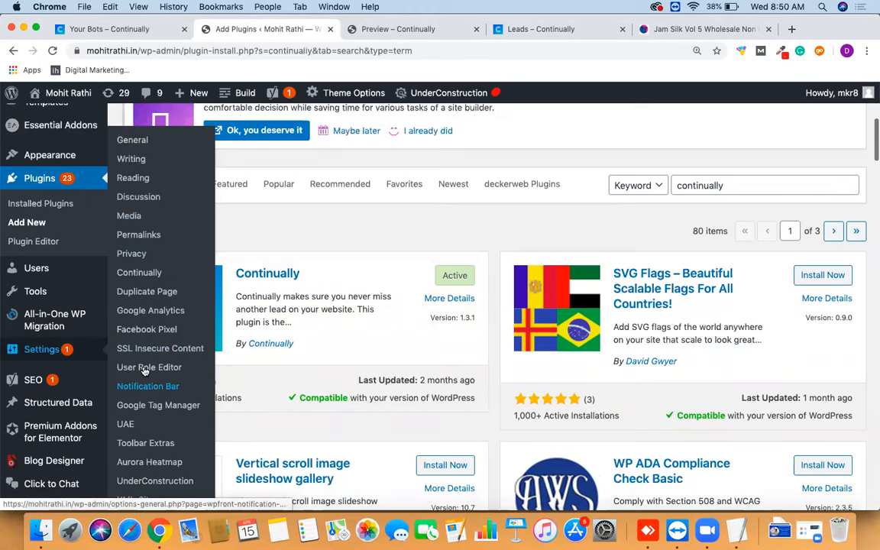
click(141, 249)
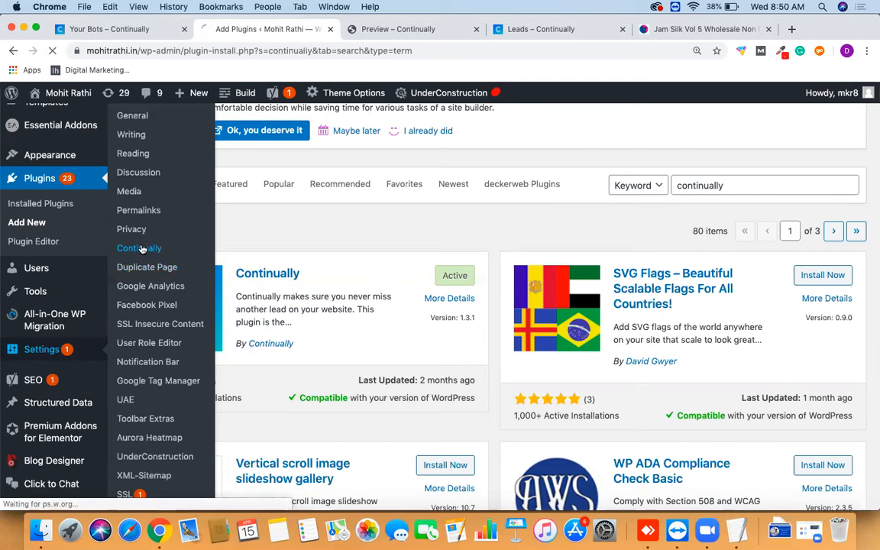
scroll(142, 249, down, 5)
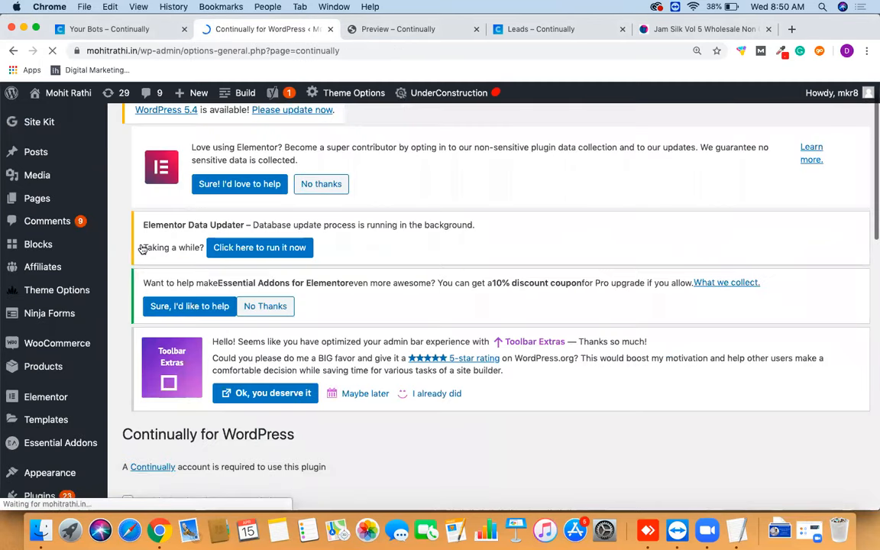
scroll(142, 249, down, 5)
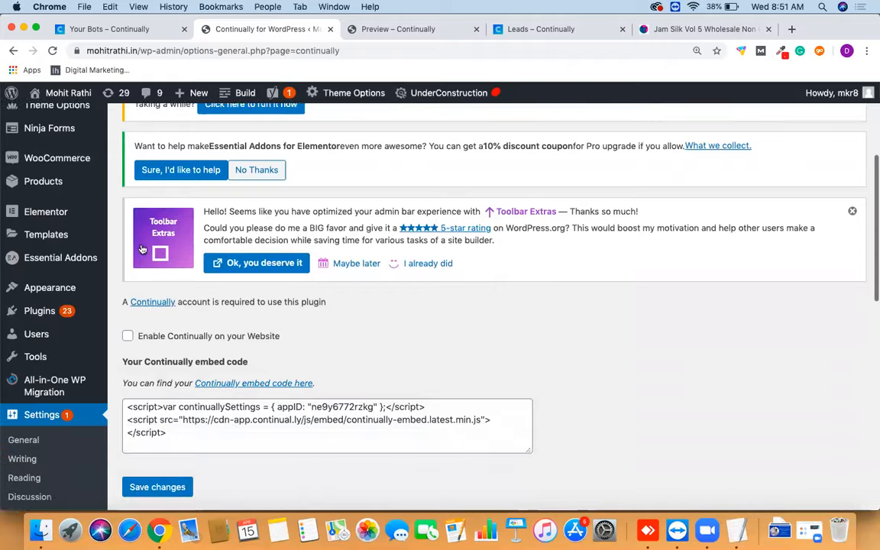
click(127, 263)
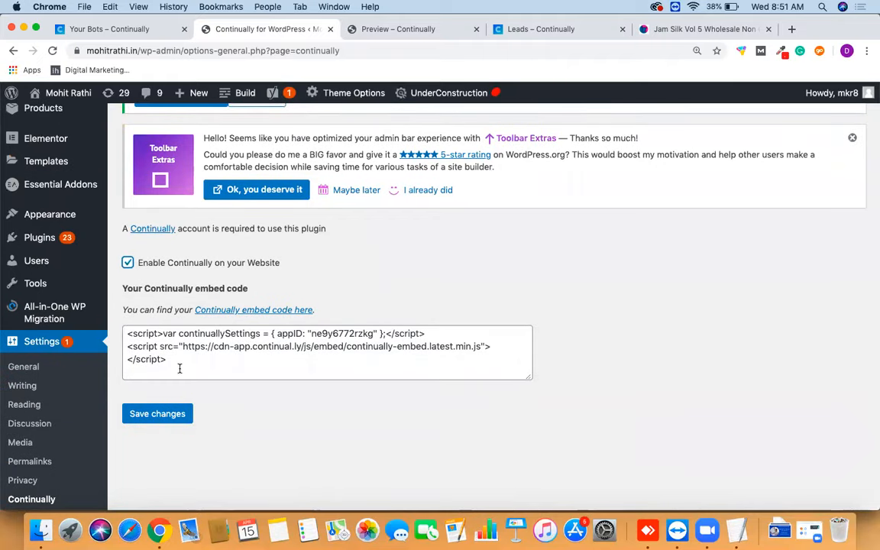
Go back to Continually and copy the account's embed code from the installation settings.
click(114, 31)
scroll(57, 313, down, 4)
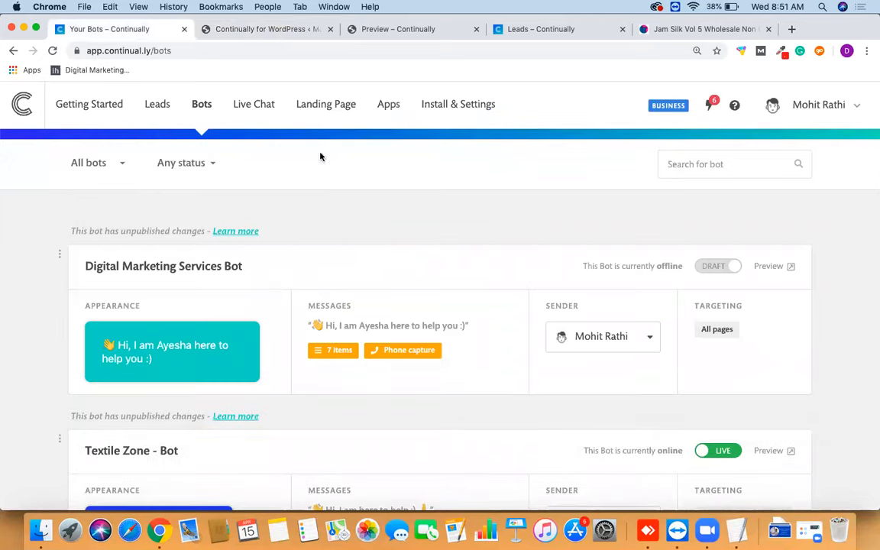
click(458, 110)
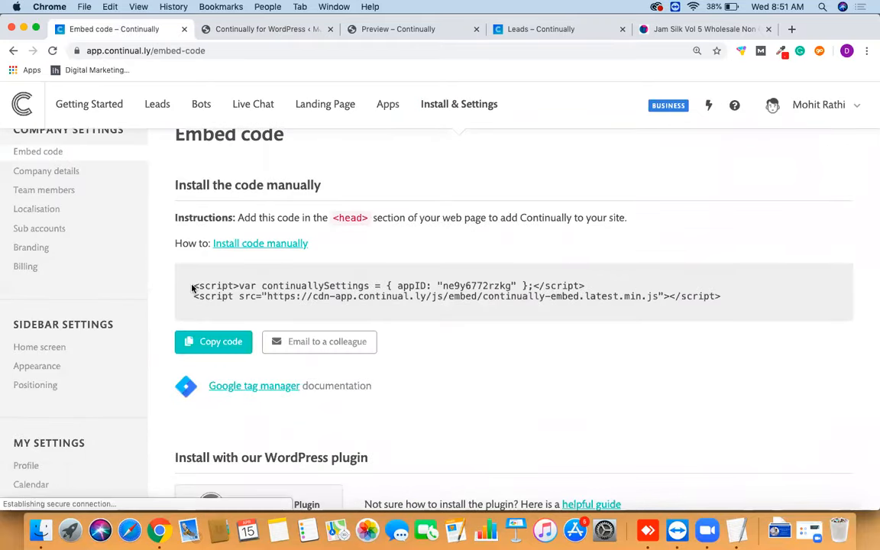
click(213, 341)
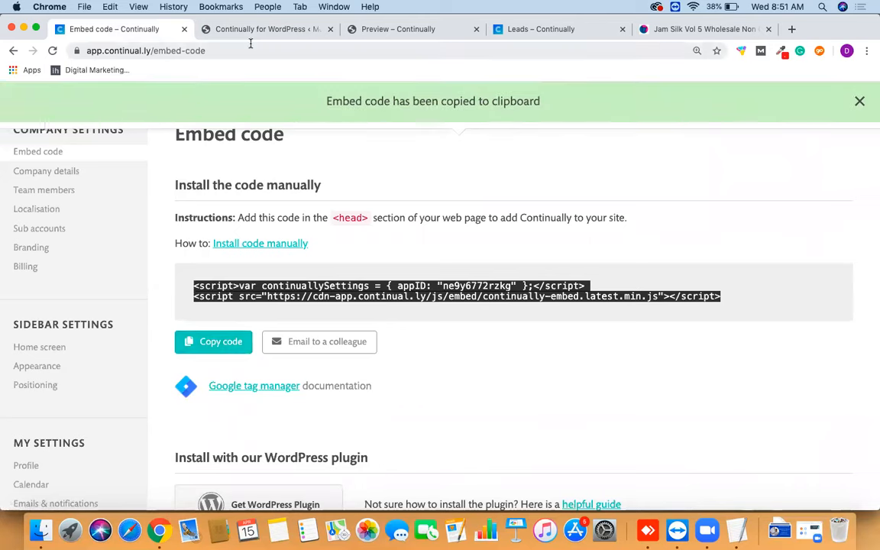
Return to the plugin's WordPress settings, select the entire embed code and save the changes.
click(378, 31)
click(285, 30)
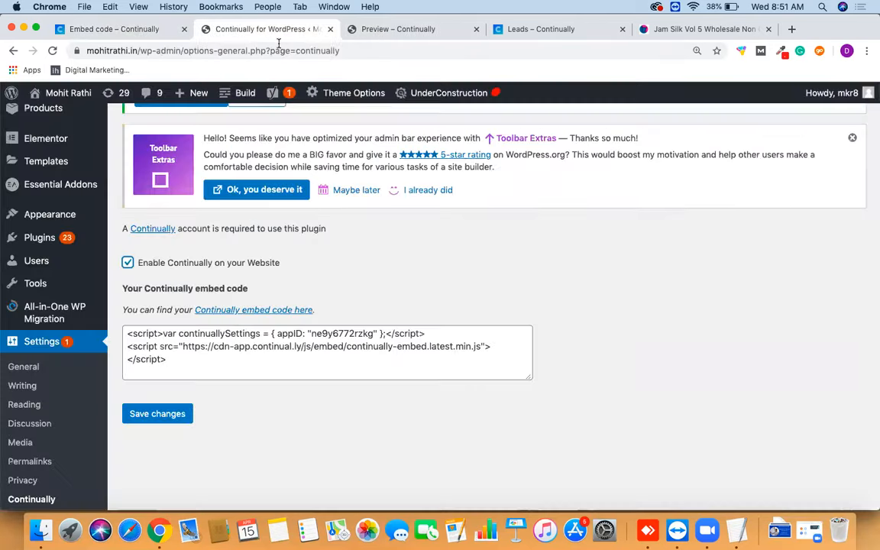
drag(184, 361, 120, 327)
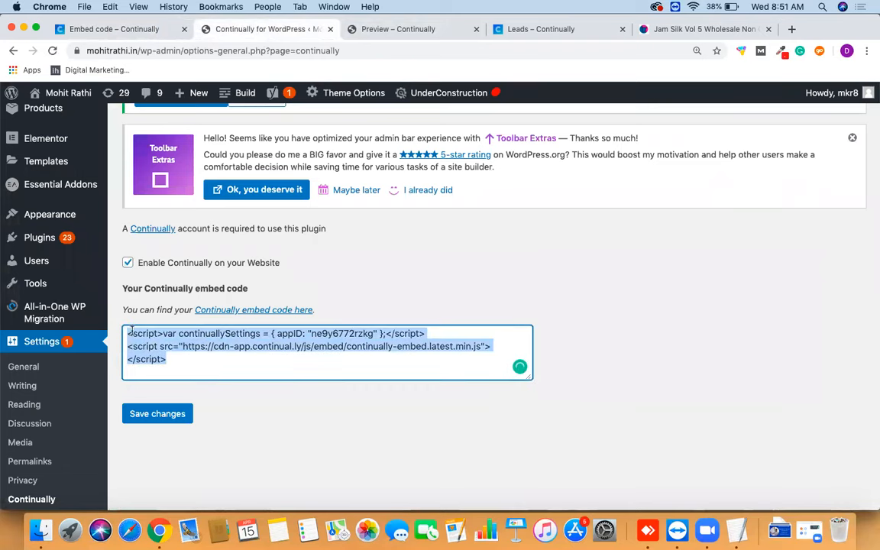
click(176, 414)
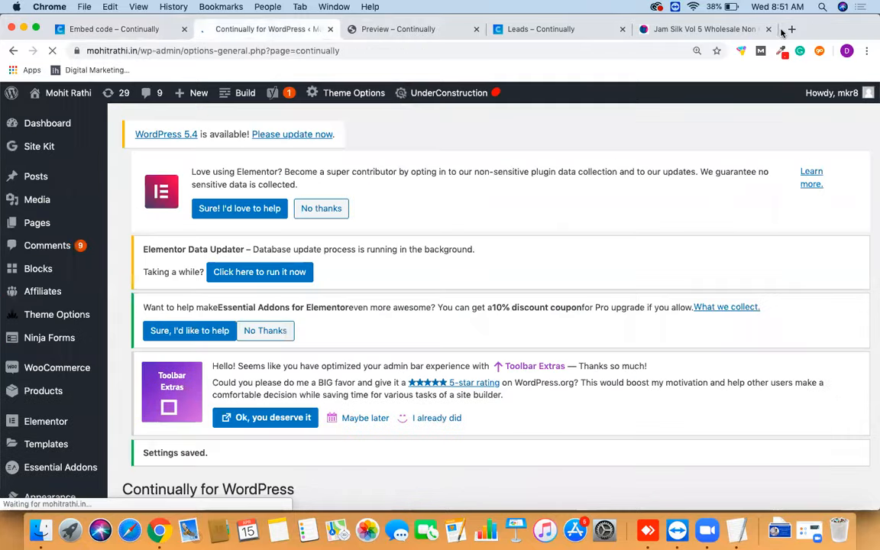
Open the website's home page in a new browser tab and try its floating WhatsApp chat link.
click(793, 31)
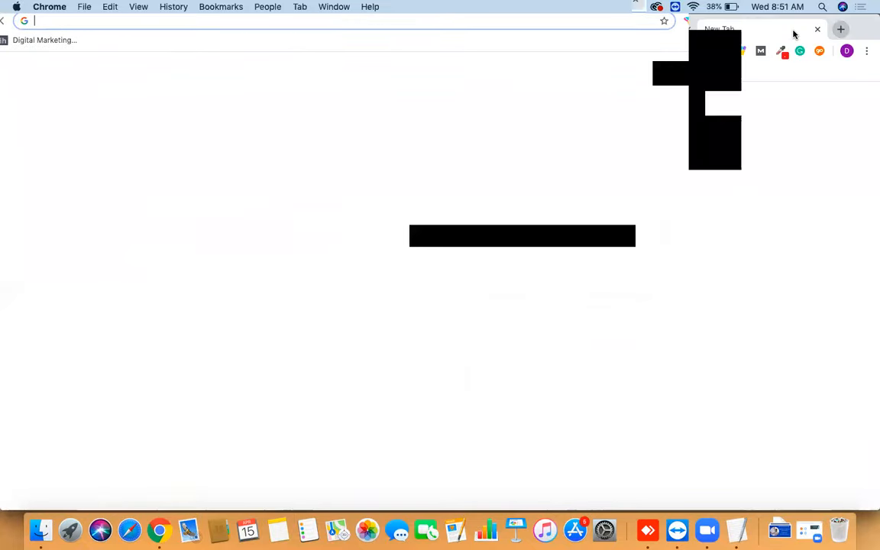
text(m)
key(Return)
drag(752, 35, 382, 31)
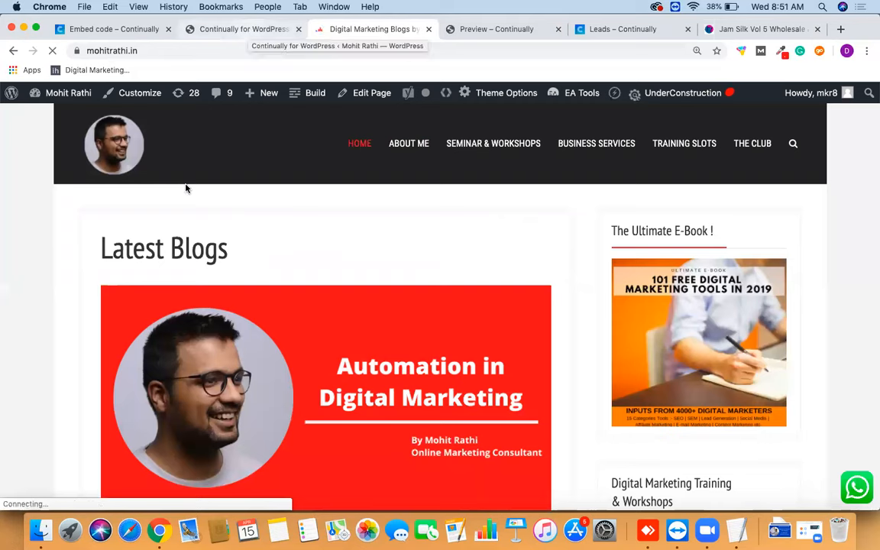
scroll(158, 250, down, 1)
scroll(157, 250, down, 5)
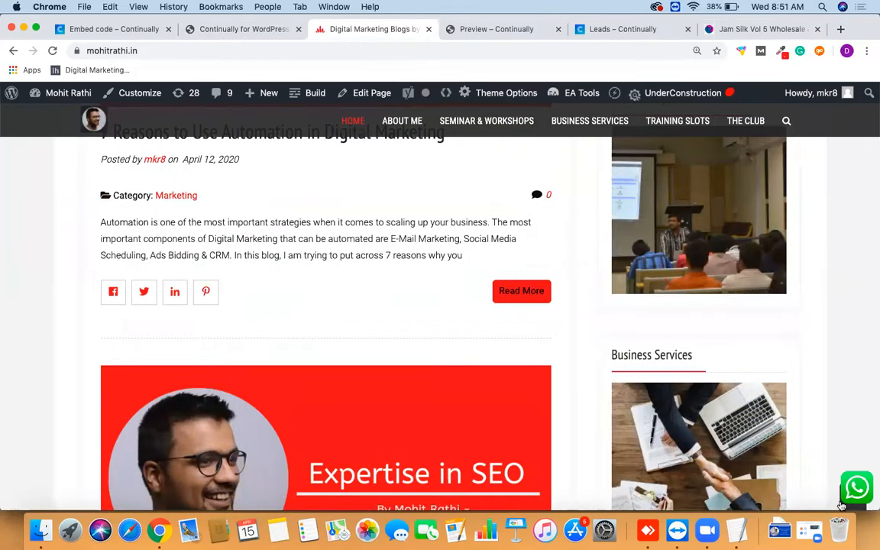
click(852, 493)
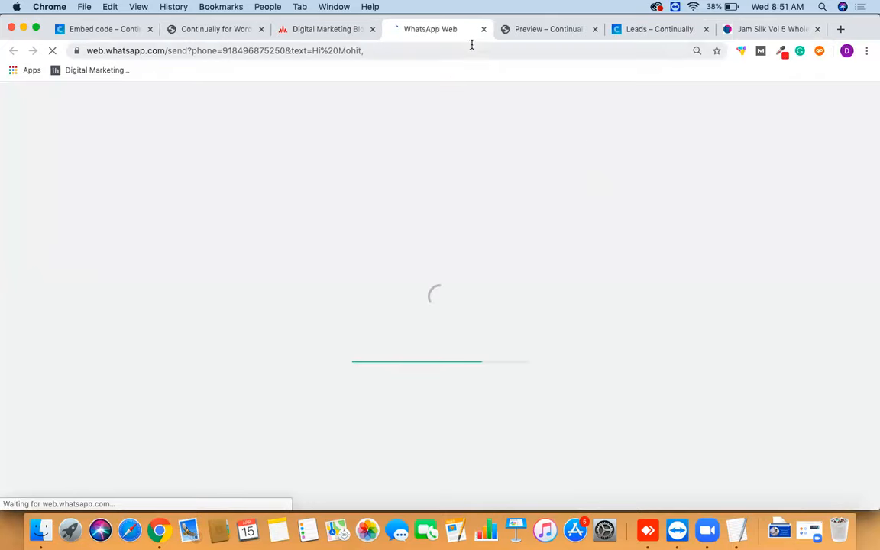
click(484, 29)
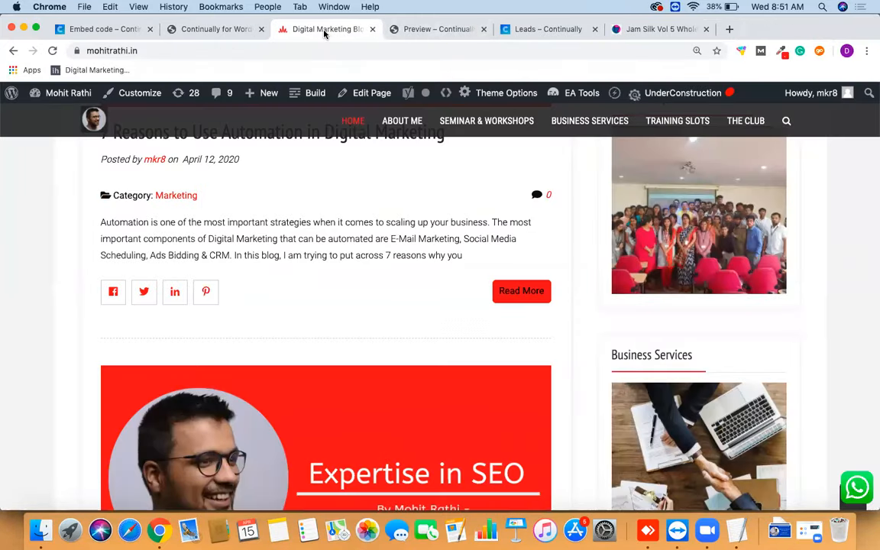
Disable Continually on the website in the WordPress plugin settings and save the changes.
click(199, 31)
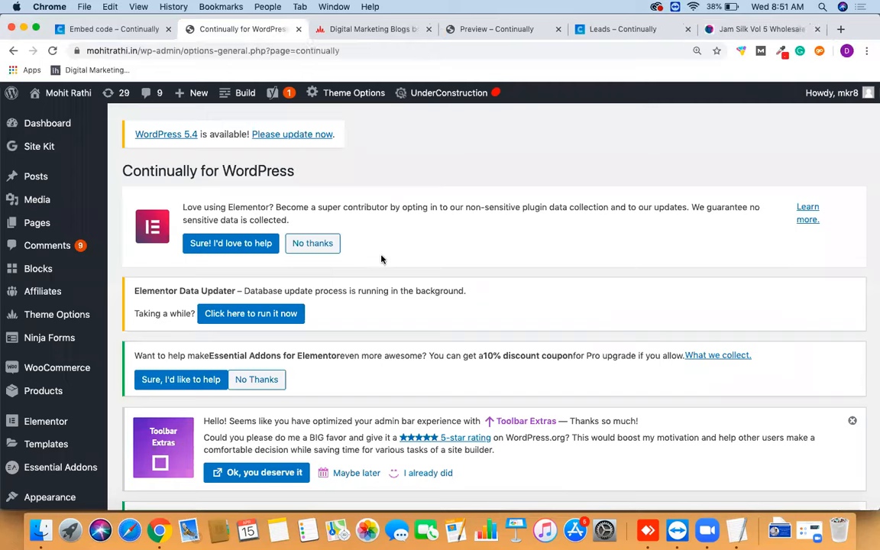
scroll(384, 286, down, 10)
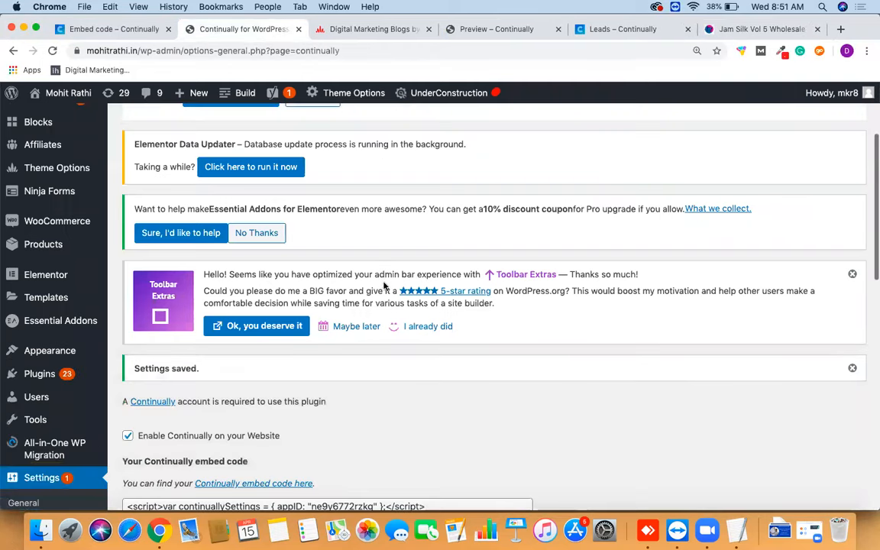
click(138, 217)
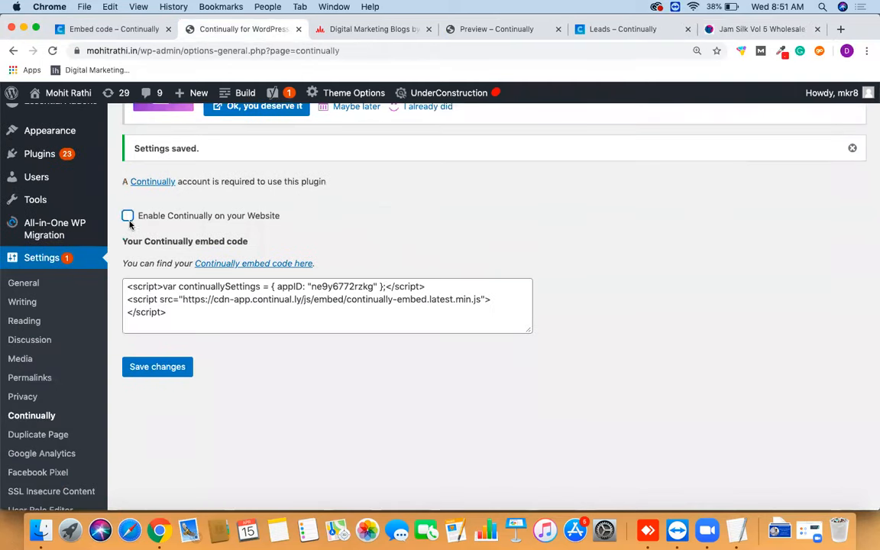
click(158, 368)
Copy the embed code in Continually again and examine the Google Tag Manager and WordPress plugin installation options.
click(113, 30)
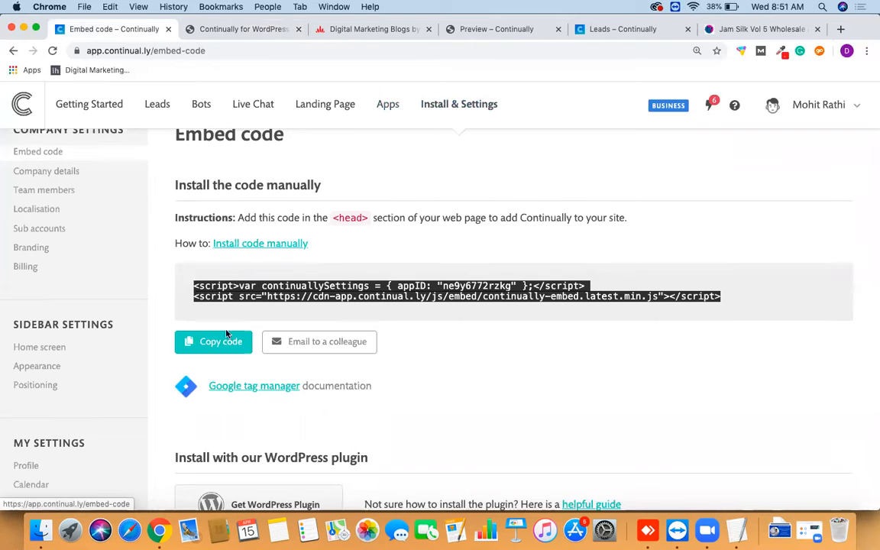
click(304, 299)
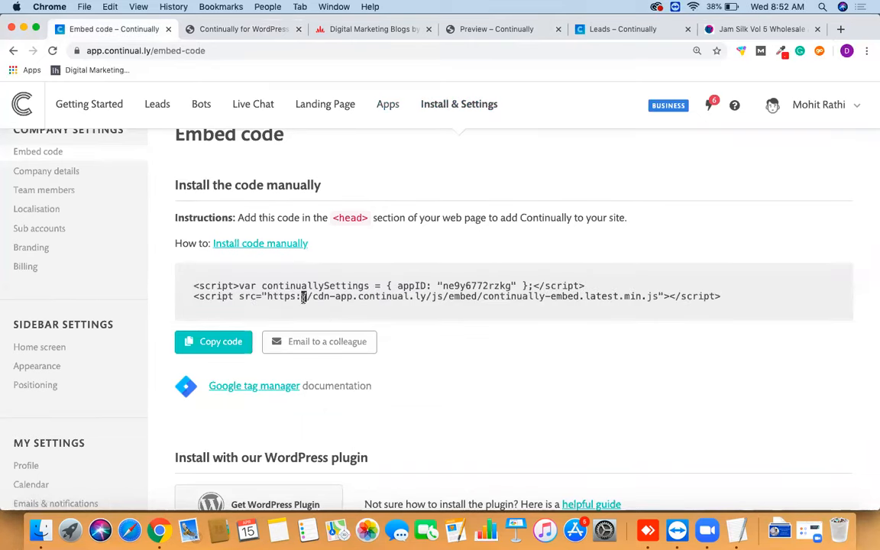
click(218, 344)
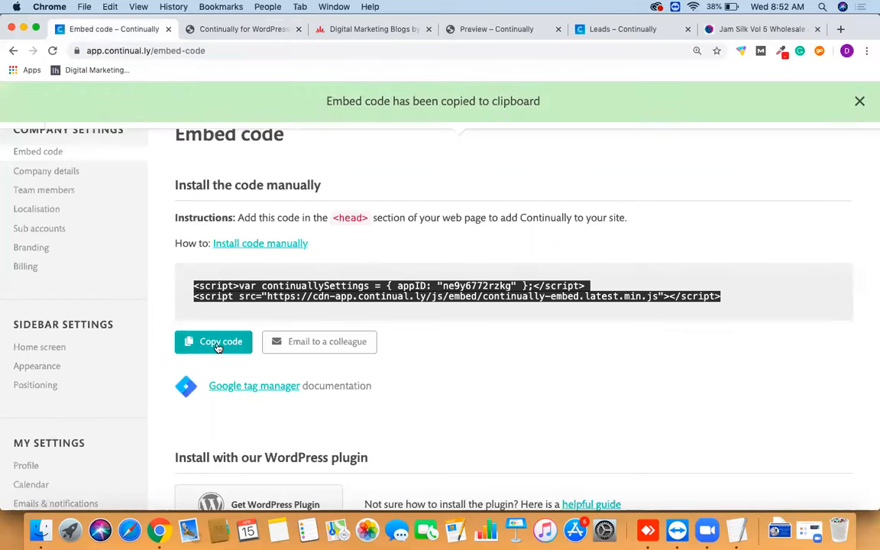
click(254, 301)
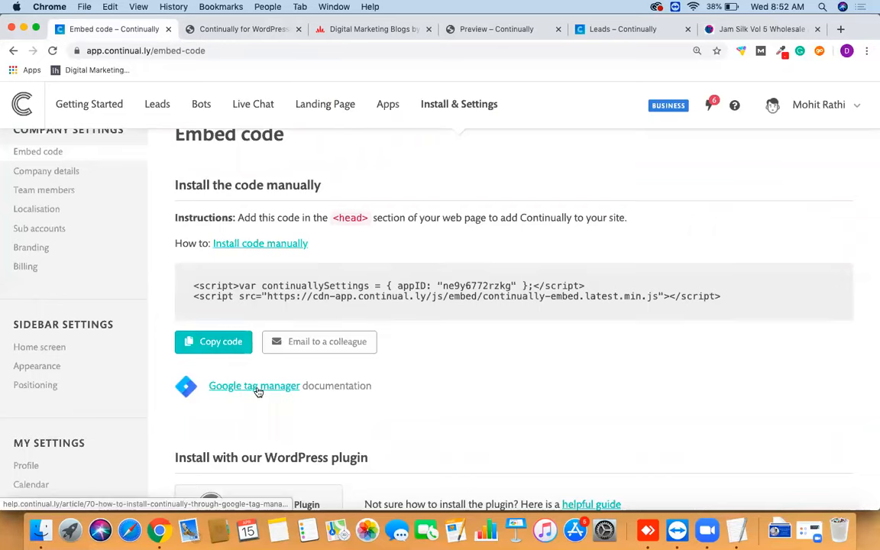
scroll(425, 373, down, 5)
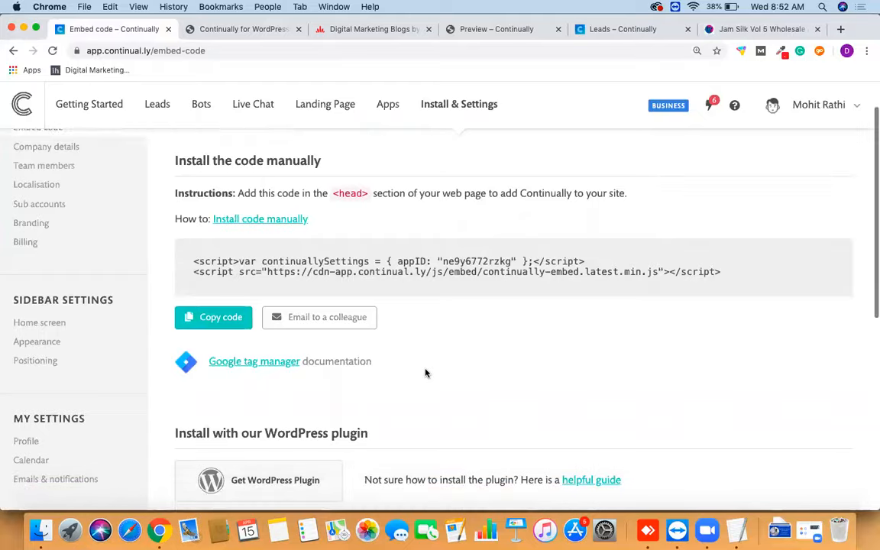
scroll(238, 362, down, 6)
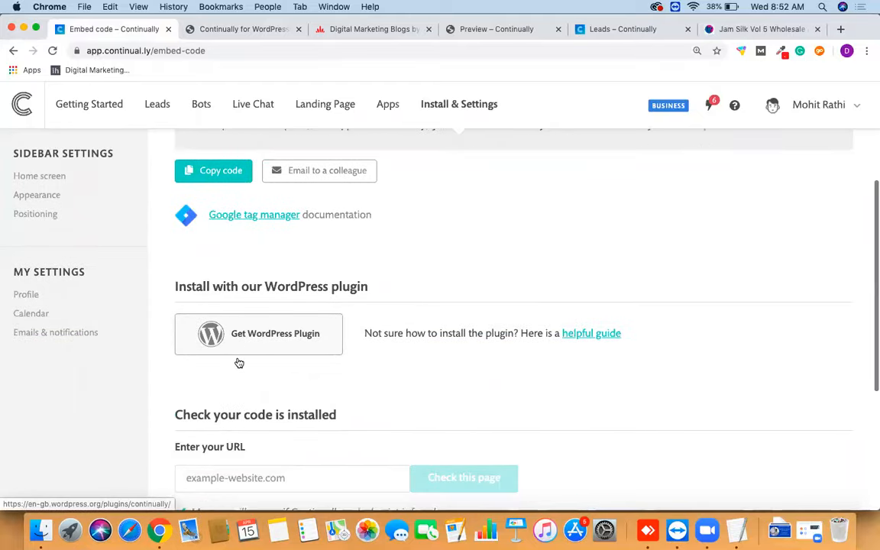
scroll(238, 362, up, 11)
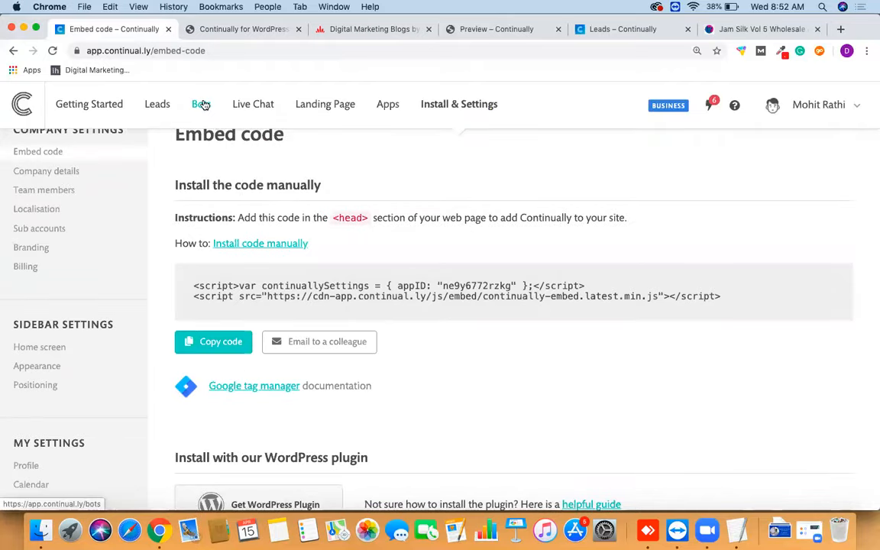
Return to the bots list and review the Digital Marketing Services and Textile Zone bots' status and targeting.
click(204, 104)
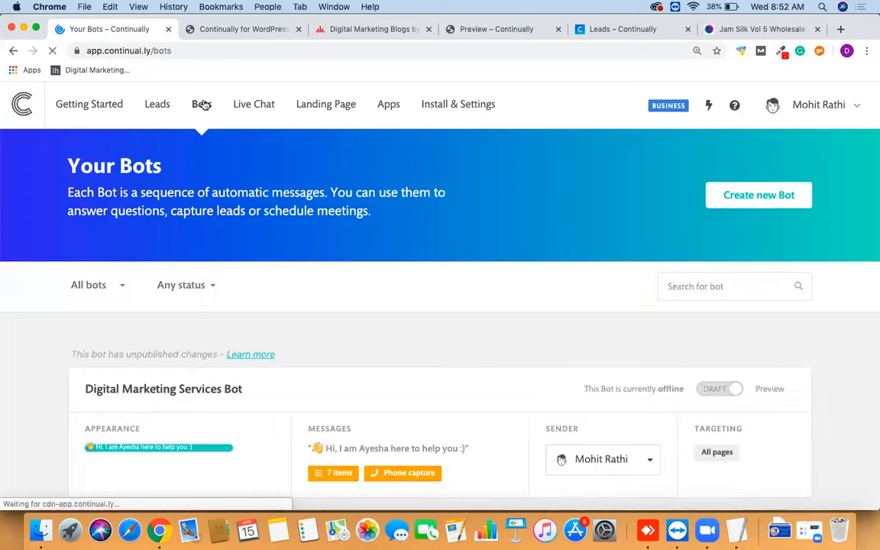
scroll(204, 104, down, 2)
scroll(204, 104, down, 3)
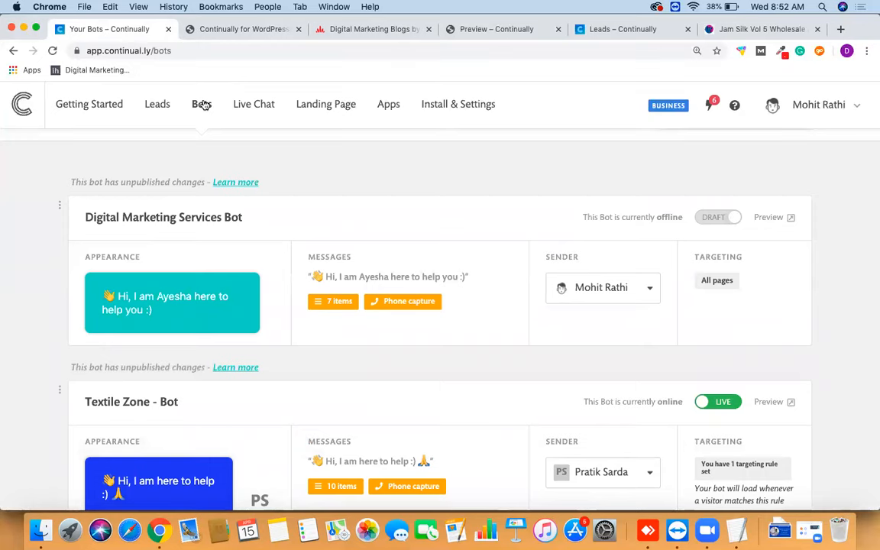
scroll(204, 104, down, 1)
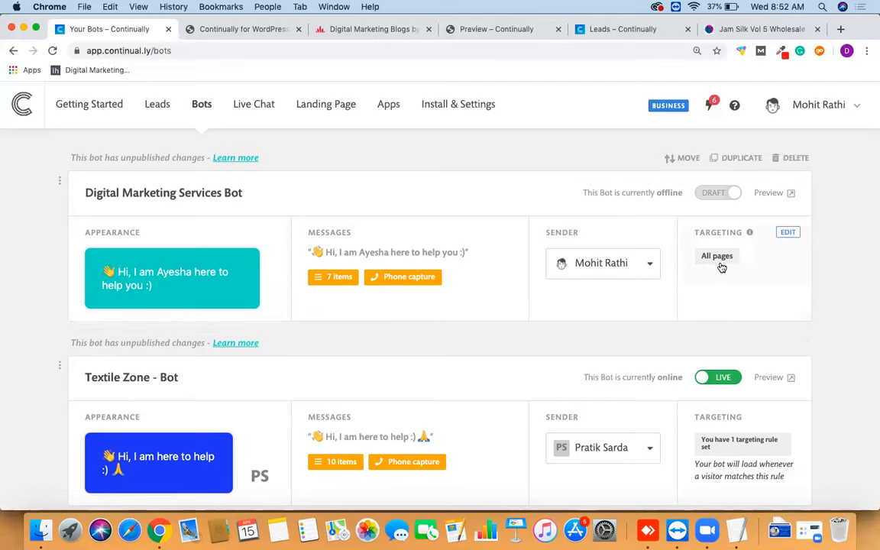
Add a targeting rule to the Digital Marketing Services Bot where Page URL contains the website's domain, and return to the bots list.
click(788, 233)
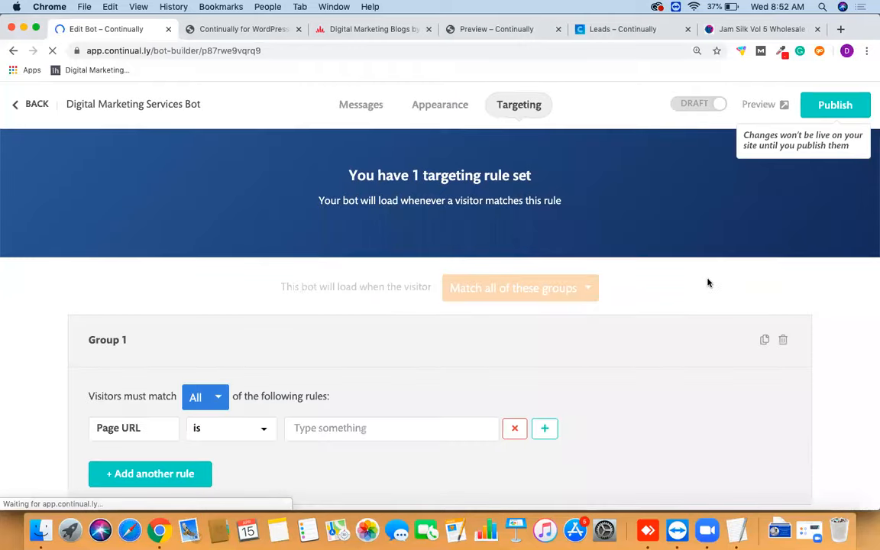
click(246, 437)
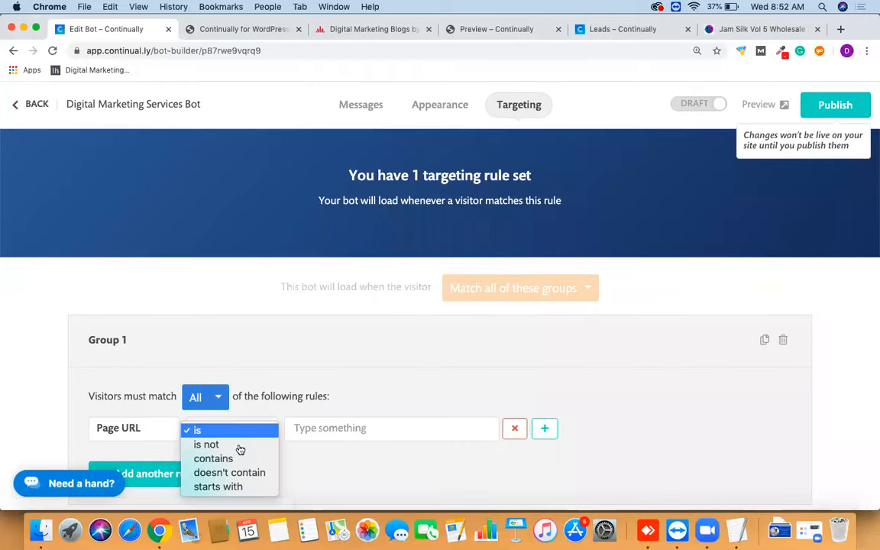
click(242, 458)
click(313, 431)
text(www.mohitrathi.in)
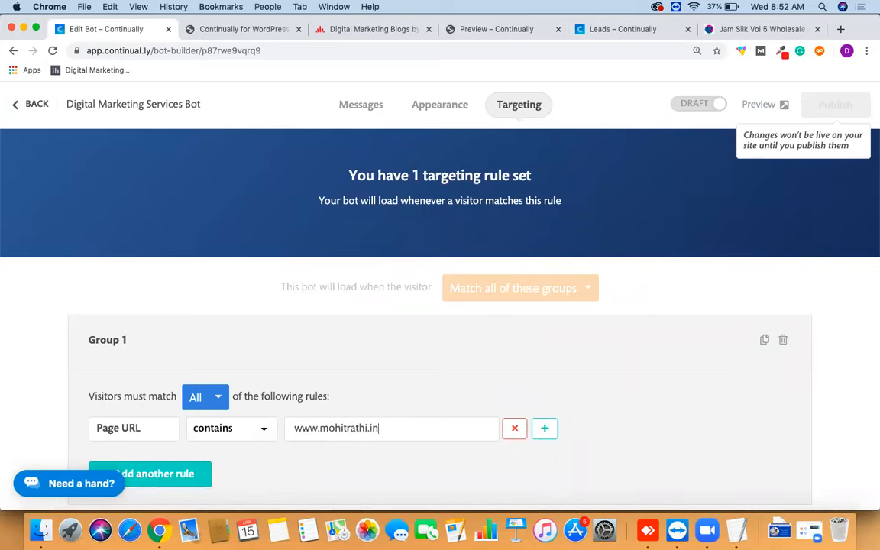
scroll(523, 363, down, 1)
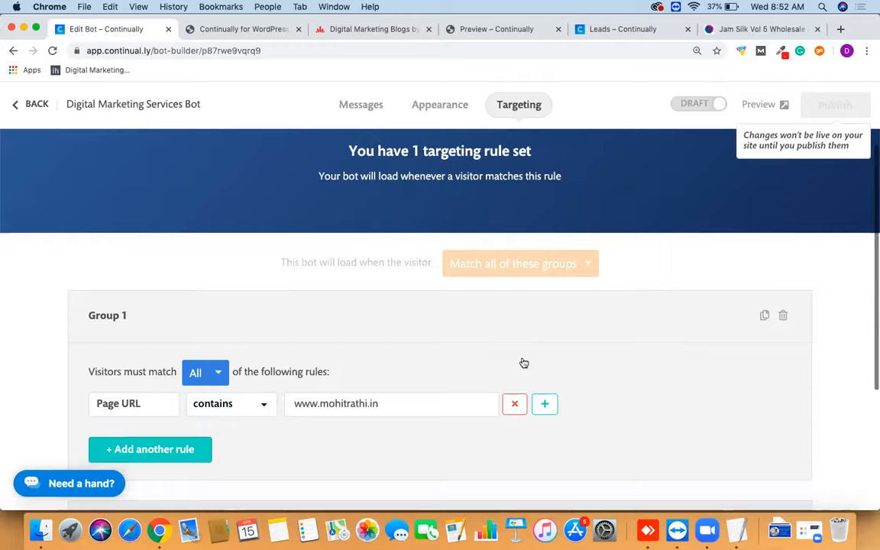
scroll(523, 362, down, 4)
scroll(549, 349, up, 4)
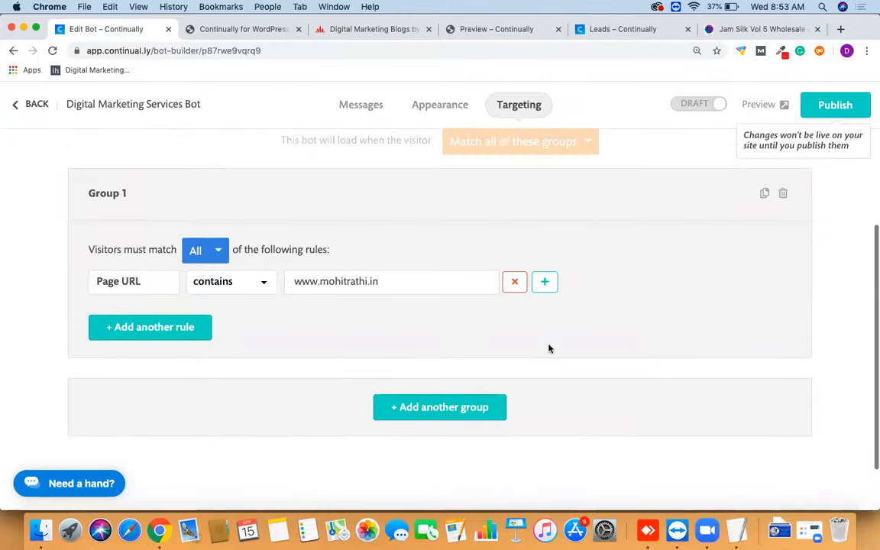
scroll(549, 349, down, 1)
scroll(548, 348, up, 1)
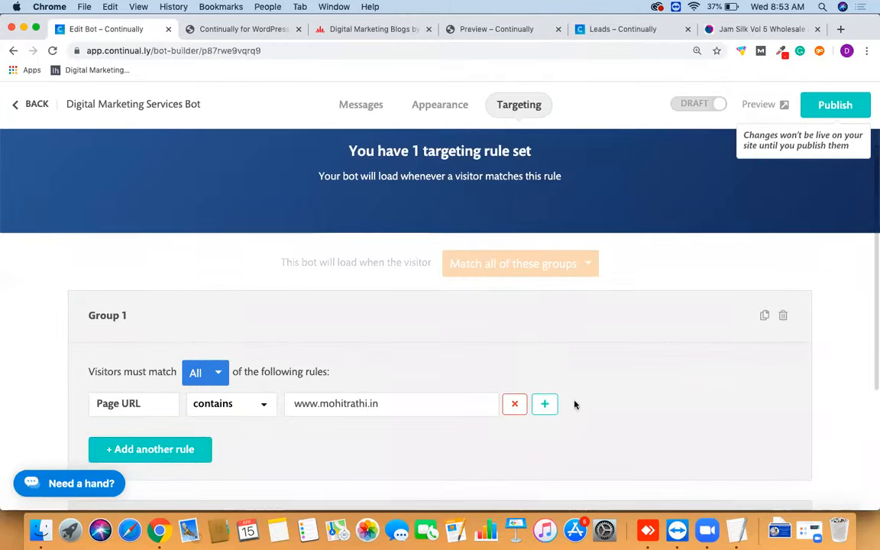
click(37, 105)
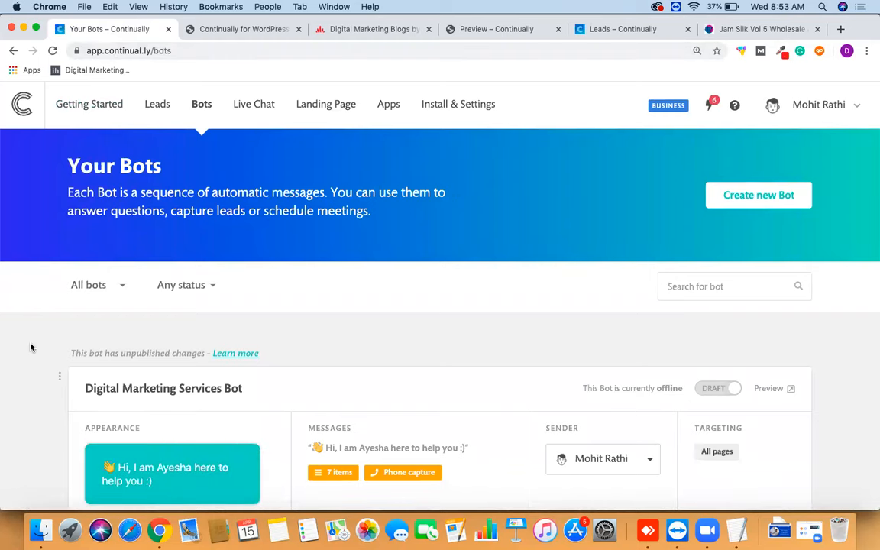
scroll(31, 348, down, 3)
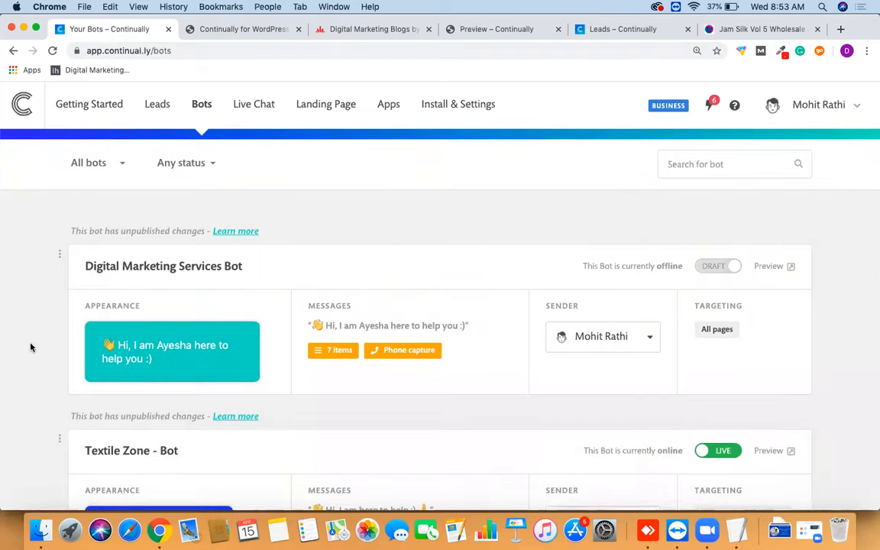
scroll(31, 348, up, 1)
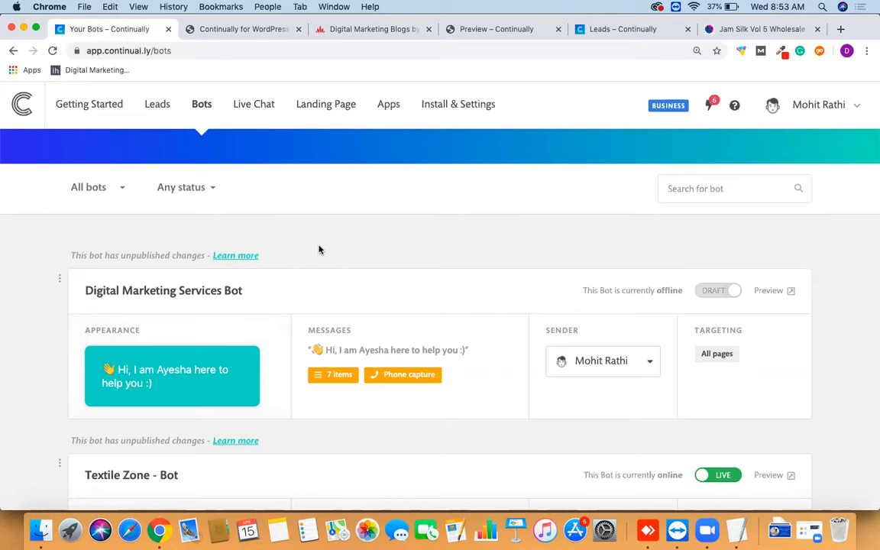
Open the embed code settings, highlight the full installation script, and check the website's home page before returning to the code.
click(429, 107)
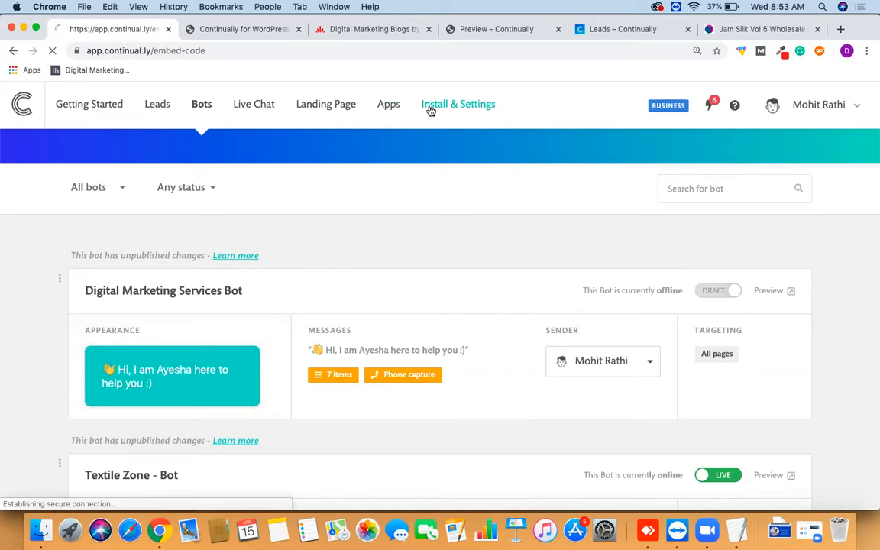
double_click(315, 310)
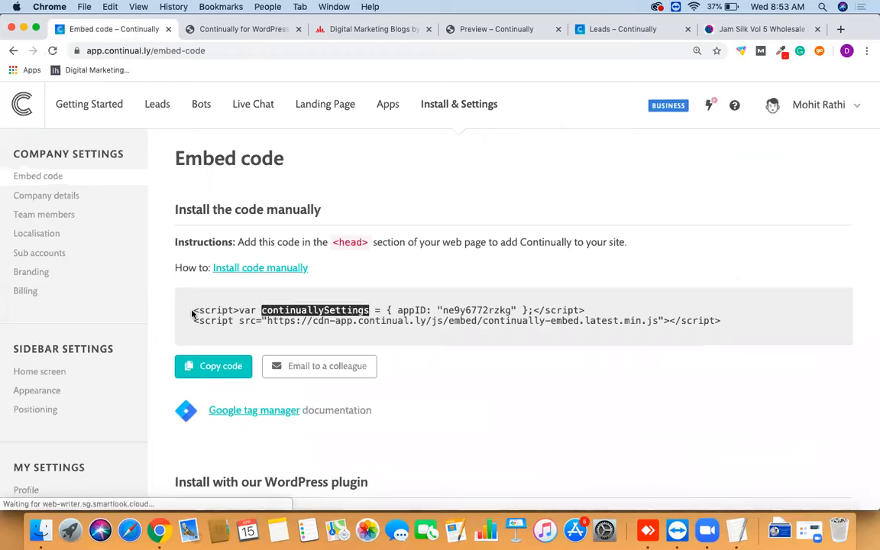
click(193, 312)
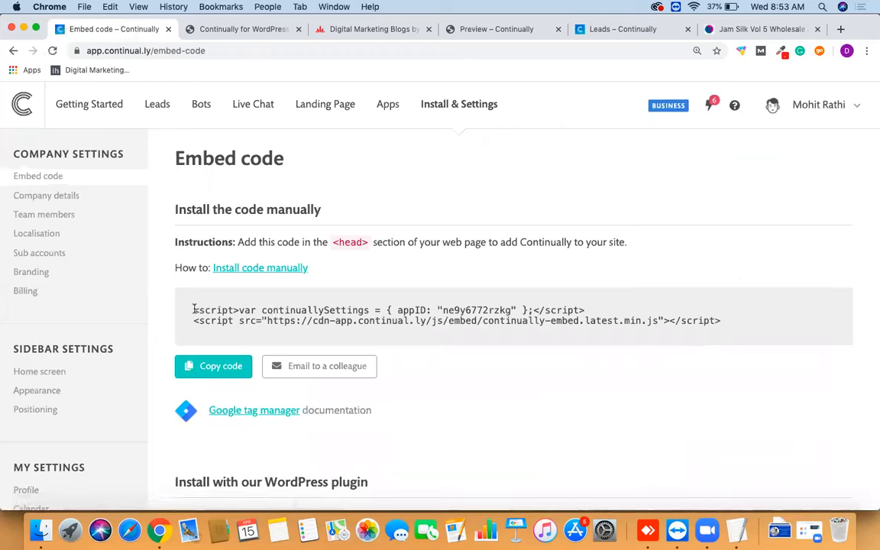
drag(193, 310, 731, 350)
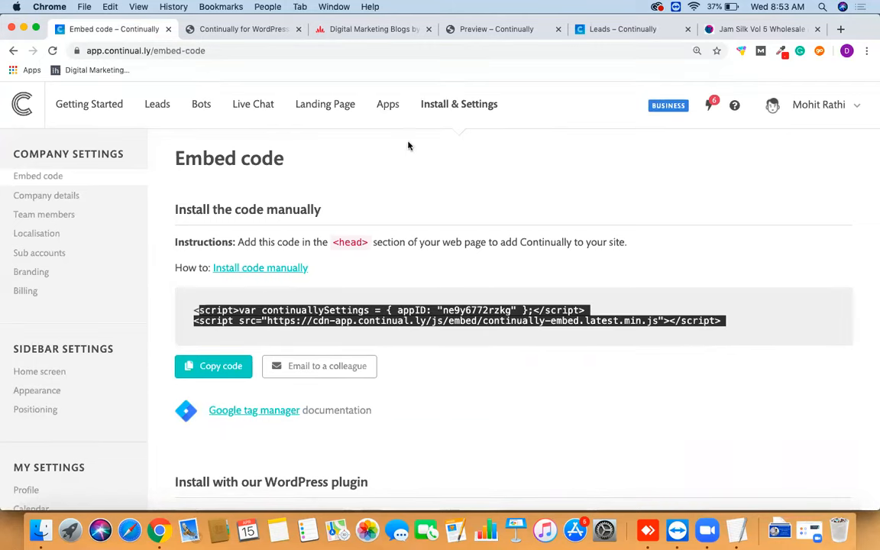
click(358, 34)
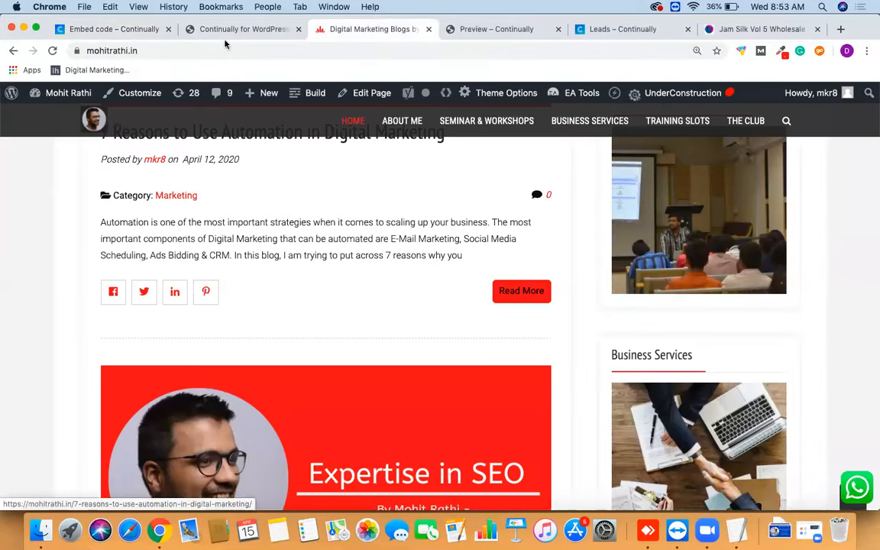
click(117, 31)
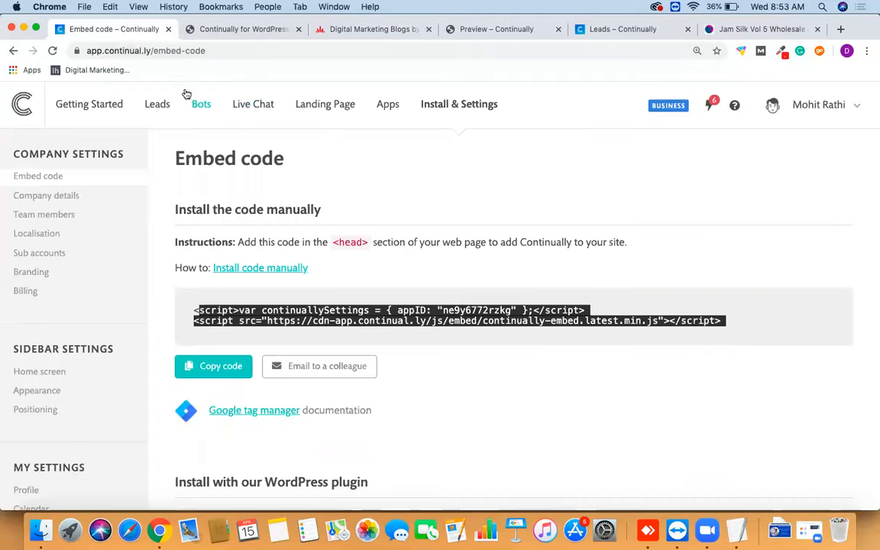
Open the bots list and review the Digital Marketing Services Bot's status and page targeting.
click(206, 115)
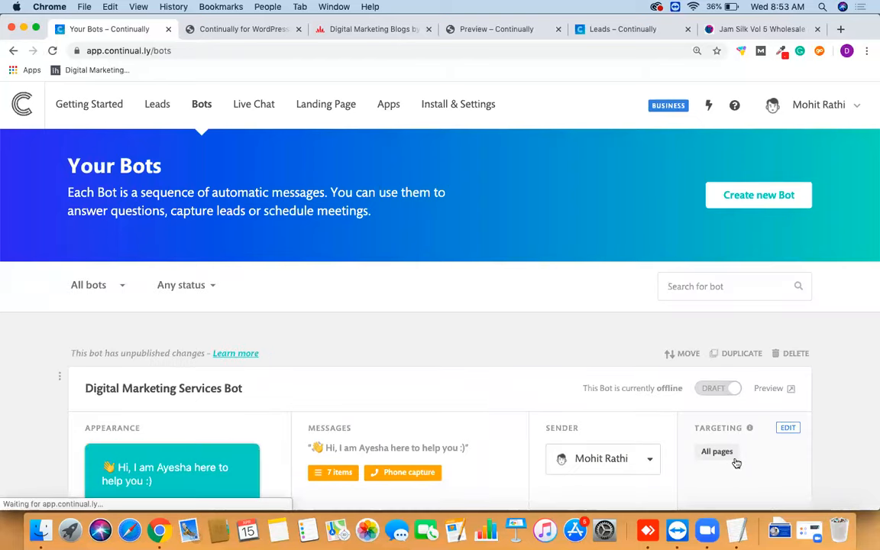
scroll(736, 463, down, 1)
scroll(737, 464, down, 3)
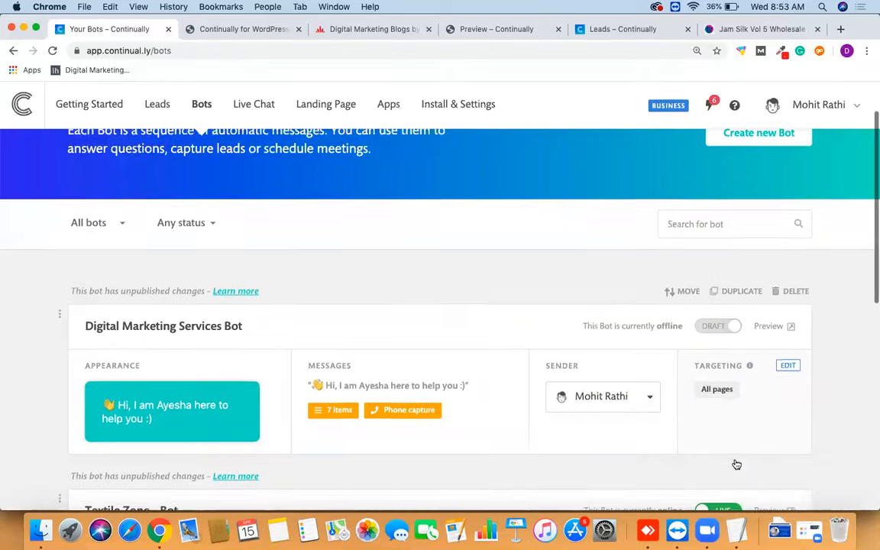